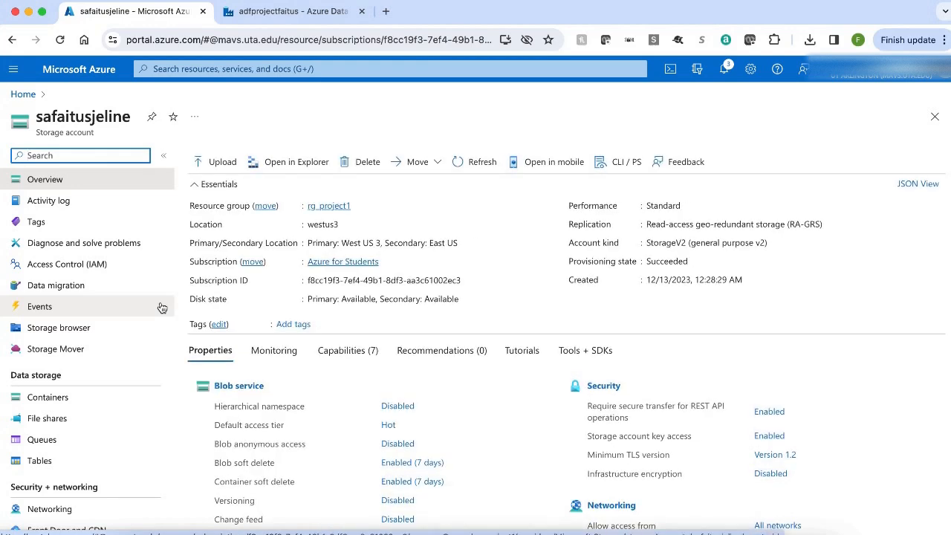
Examine the blobs stored in the source container and in the target container of the storage account.
left_click(90, 399)
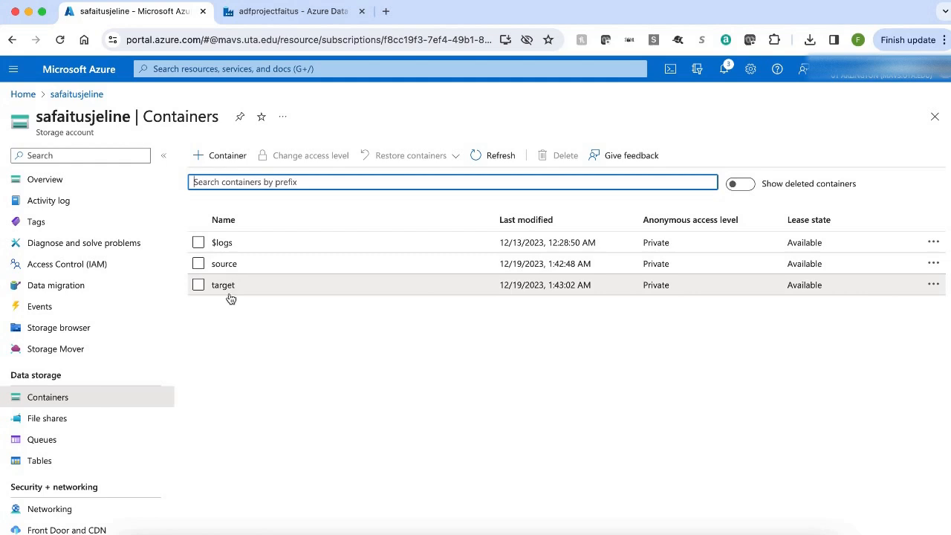
left_click(232, 264)
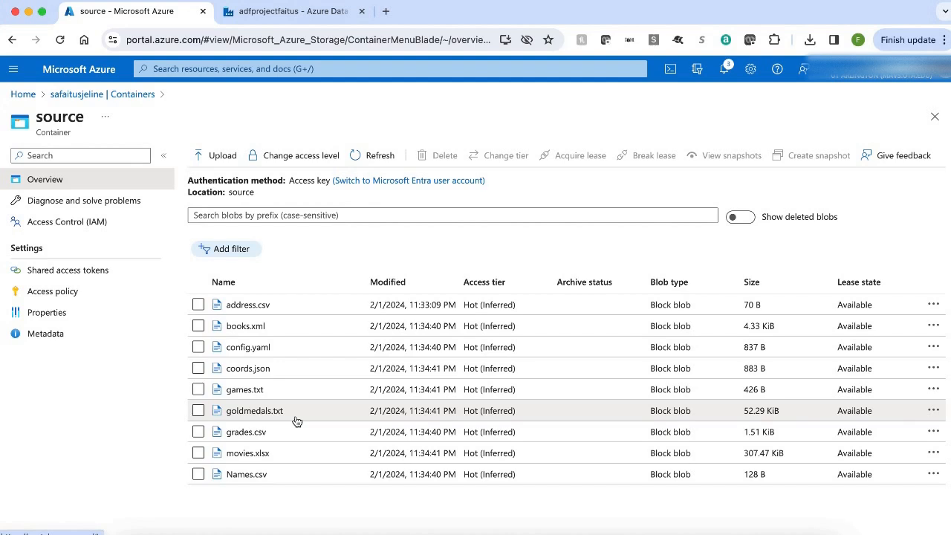
left_click(102, 95)
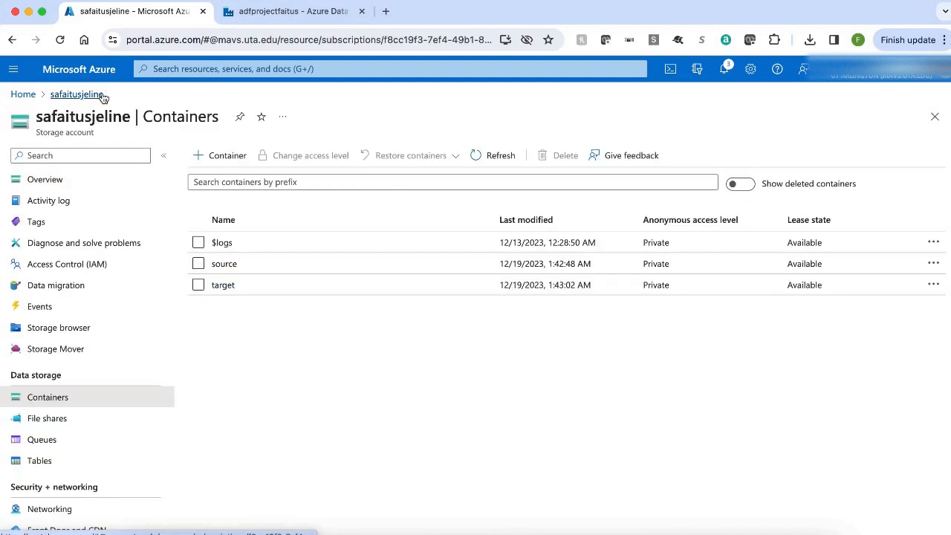
left_click(227, 286)
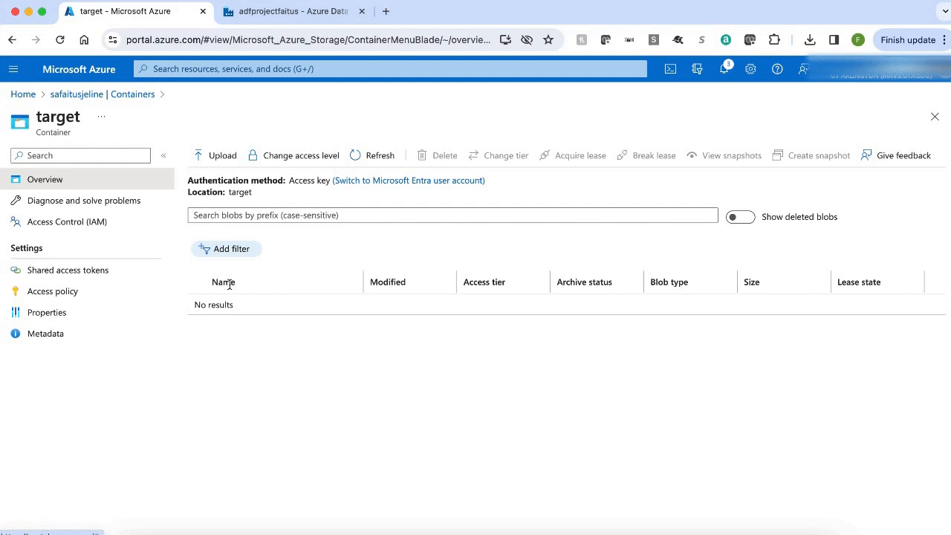
Switch to Azure Data Factory and create a new pipeline in the authoring workspace.
left_click(288, 12)
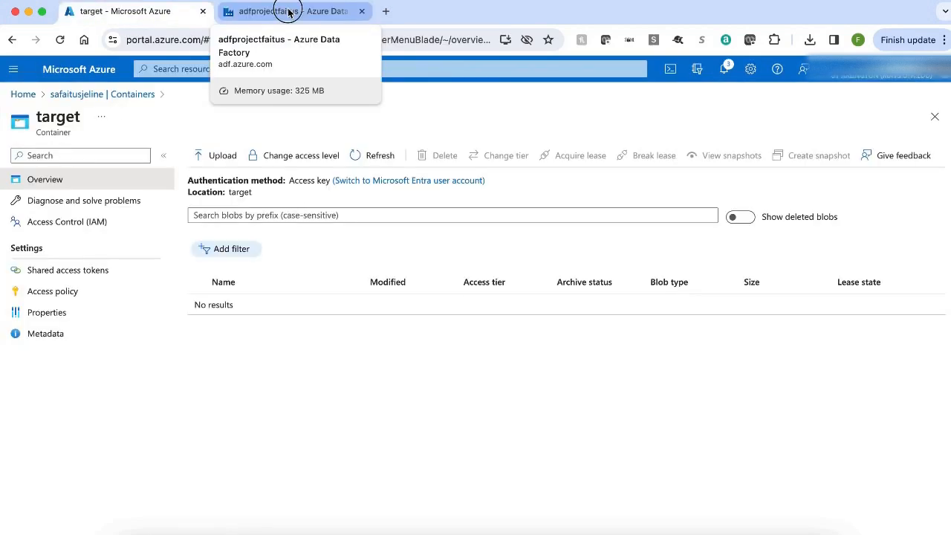
left_click(289, 11)
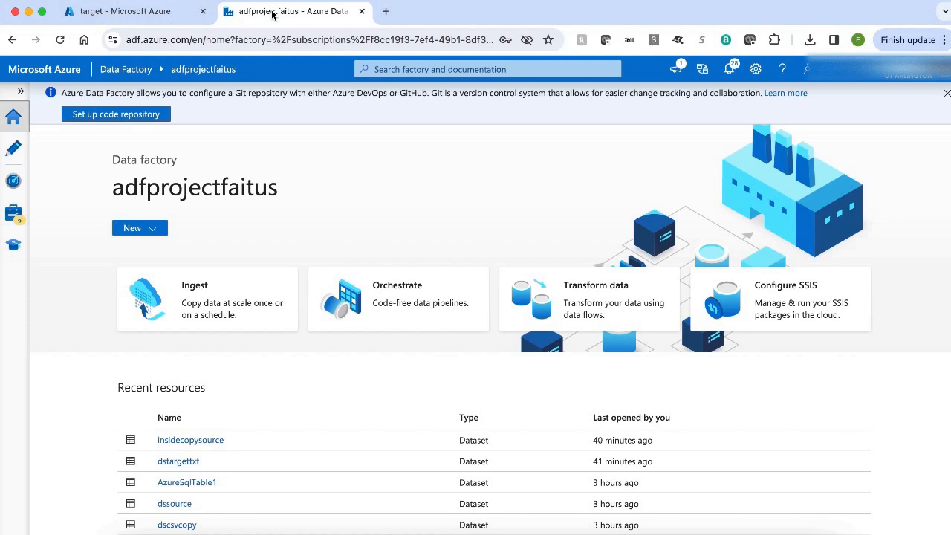
left_click(10, 150)
left_click(214, 171)
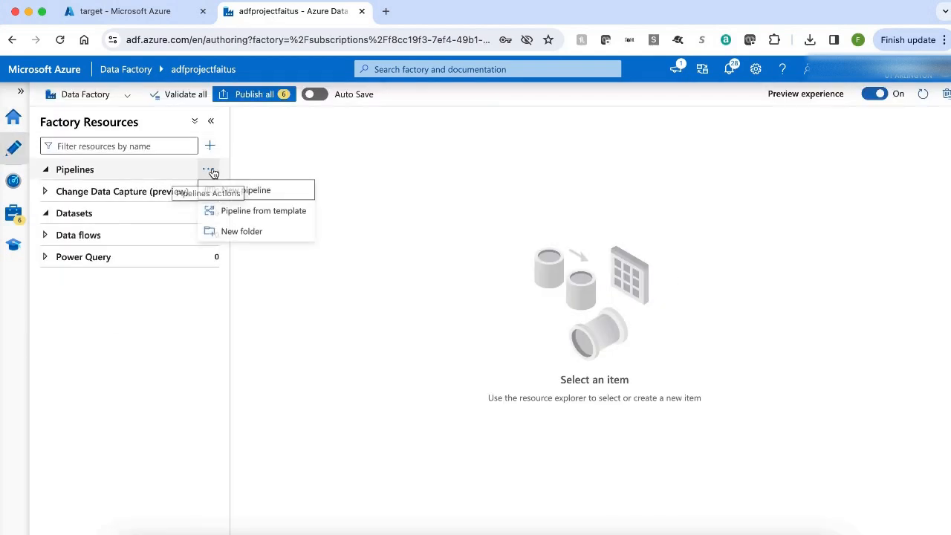
left_click(233, 191)
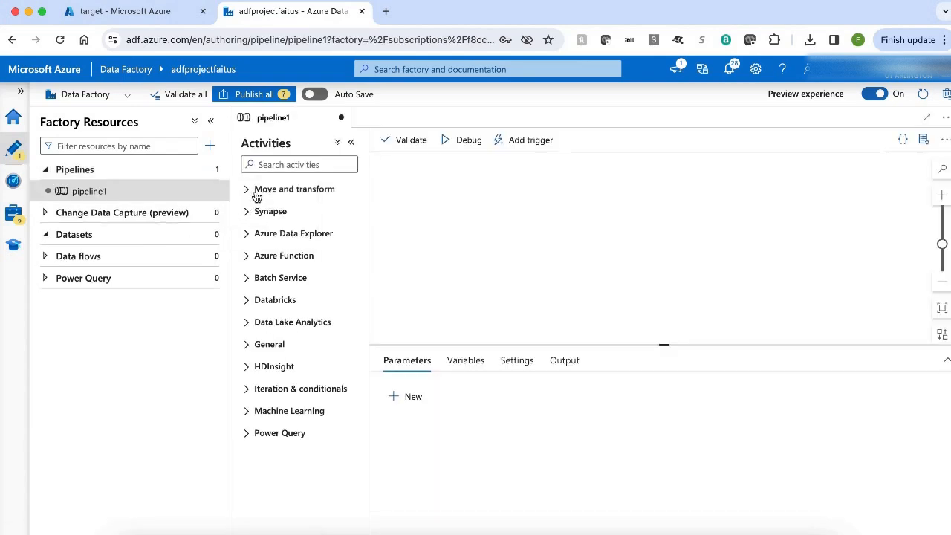
Rename the new pipeline as plreadtxt and close its properties.
left_click_drag(821, 238, 721, 239)
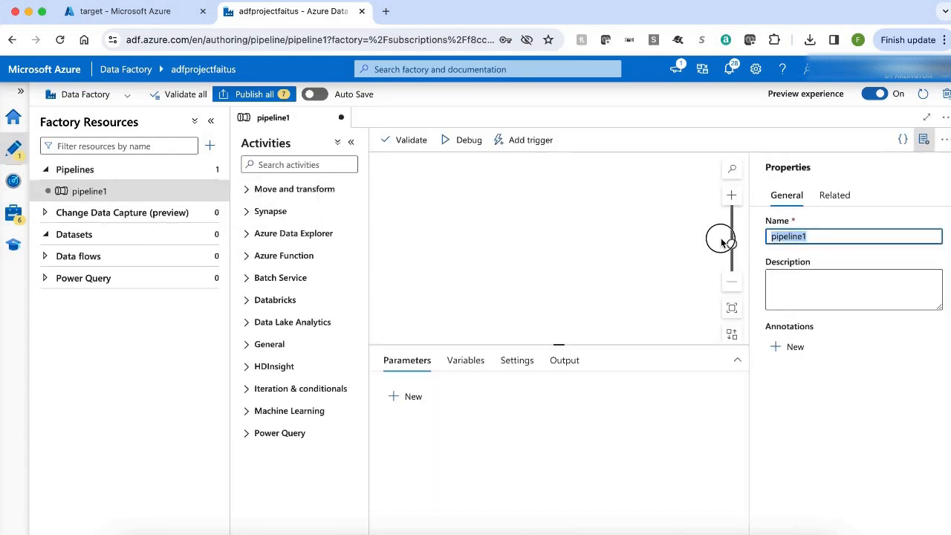
key("BackSpace")
type("p")
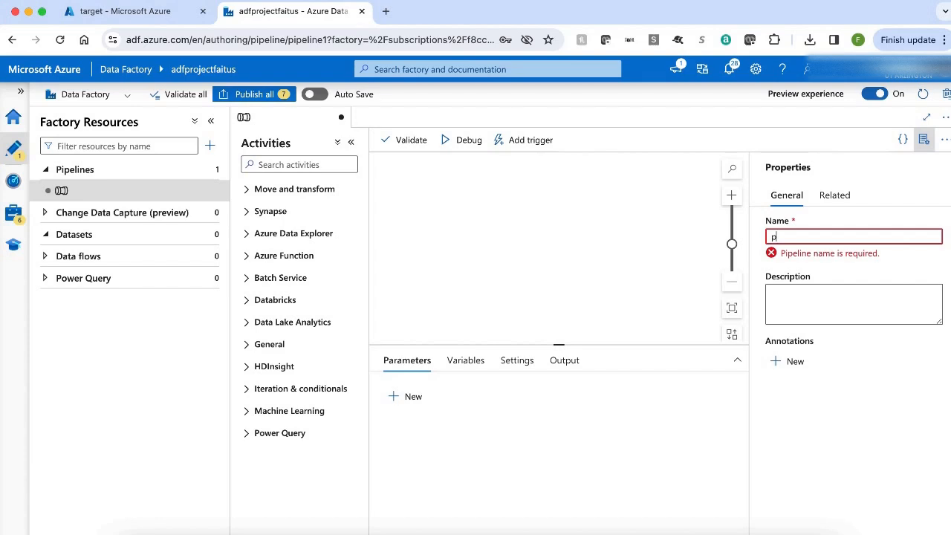
type("lrea")
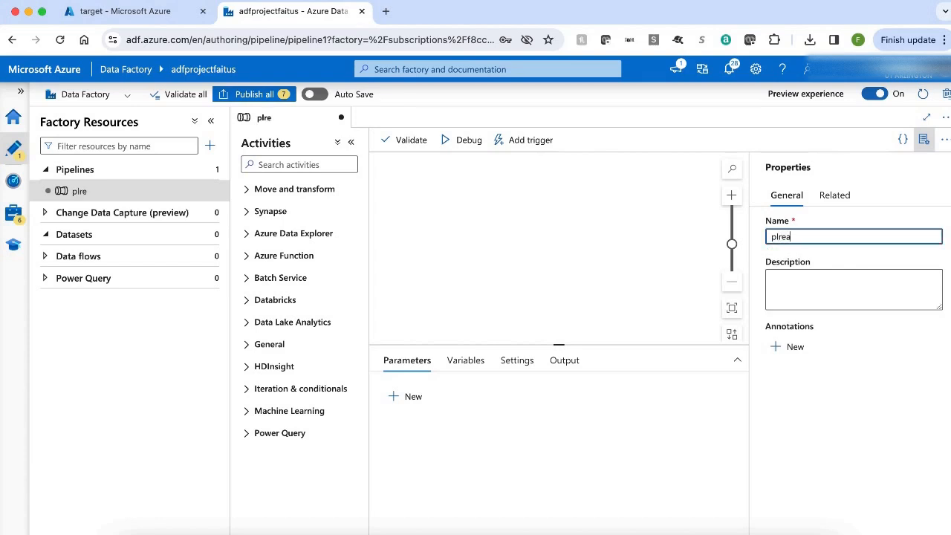
type("dtxt")
left_click(924, 140)
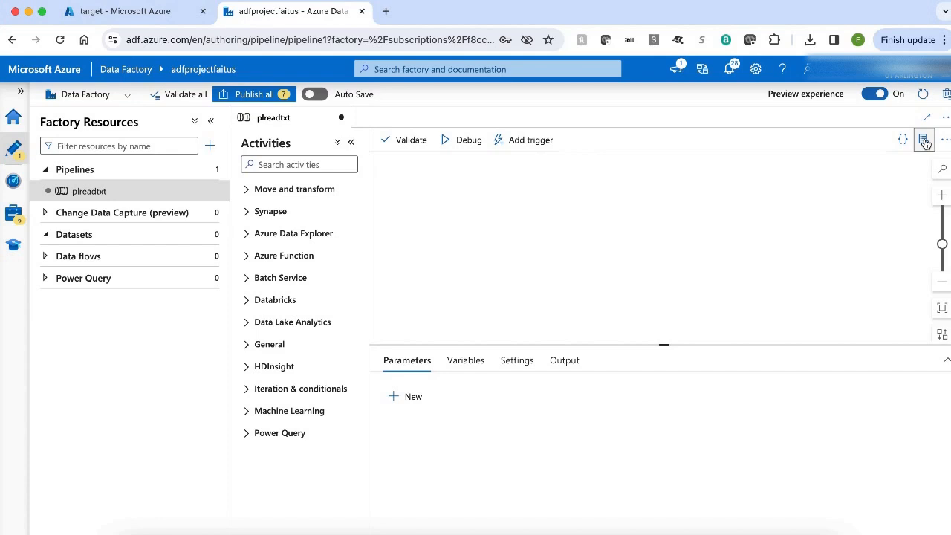
Find the Get Metadata activity and place it on the pipeline canvas.
left_click(305, 160)
type("get")
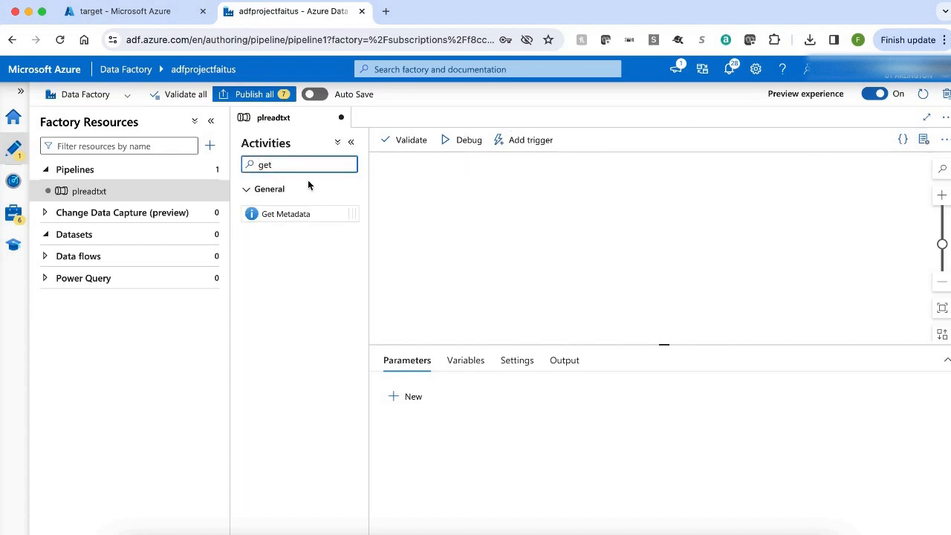
left_click_drag(286, 217, 482, 223)
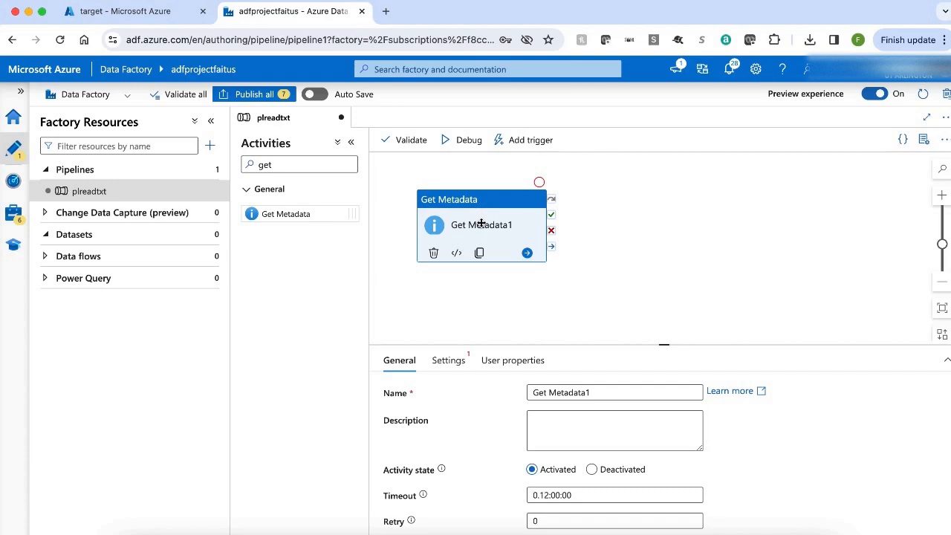
Start a new dataset for the Get Metadata activity using Azure Blob Storage and the DelimitedText format.
left_click(449, 362)
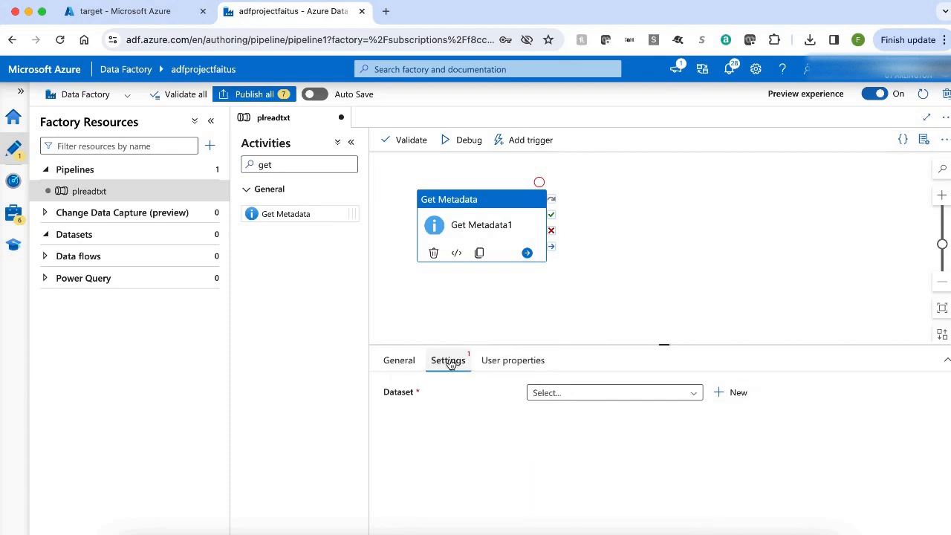
left_click(737, 393)
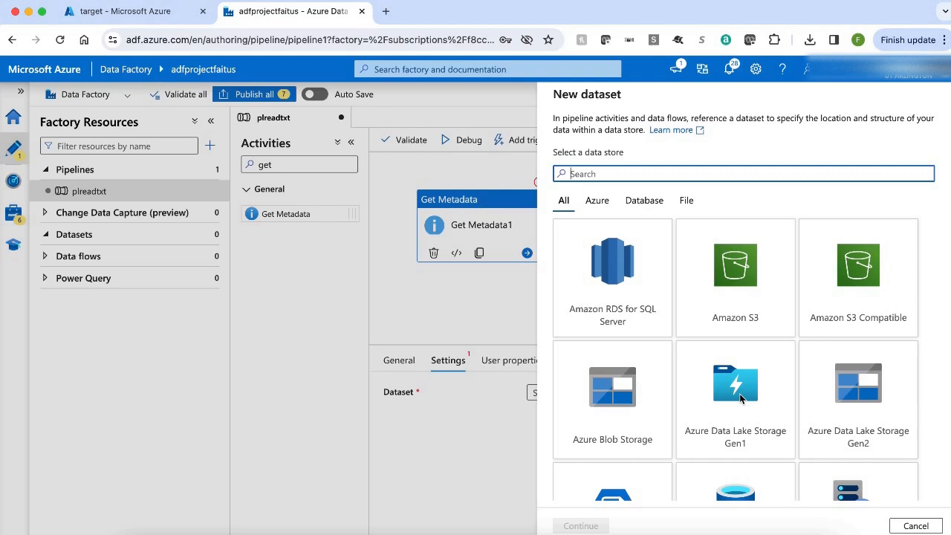
left_click(647, 399)
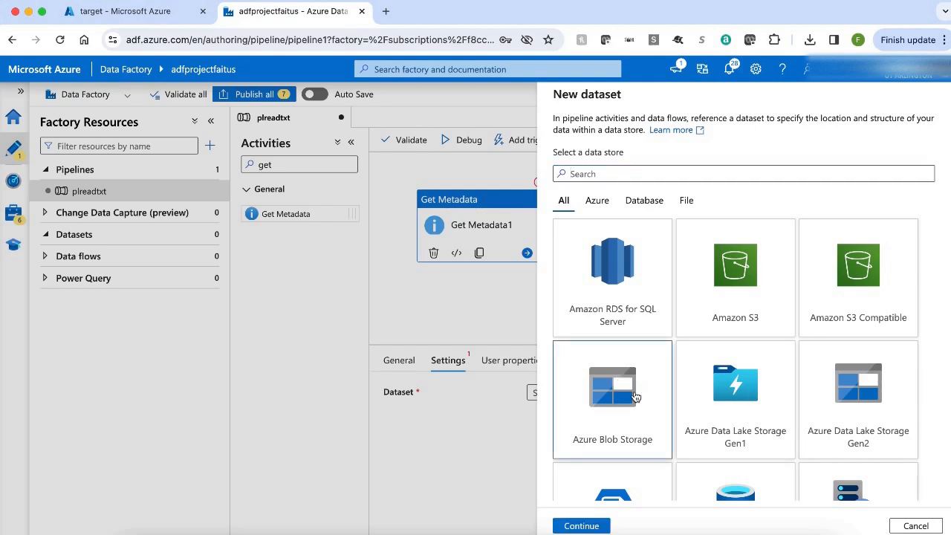
left_click(581, 526)
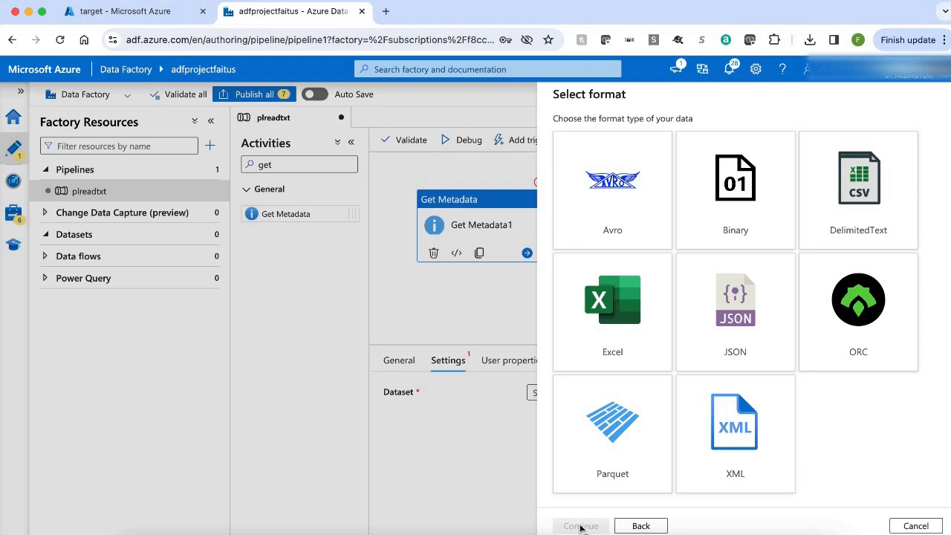
left_click(871, 187)
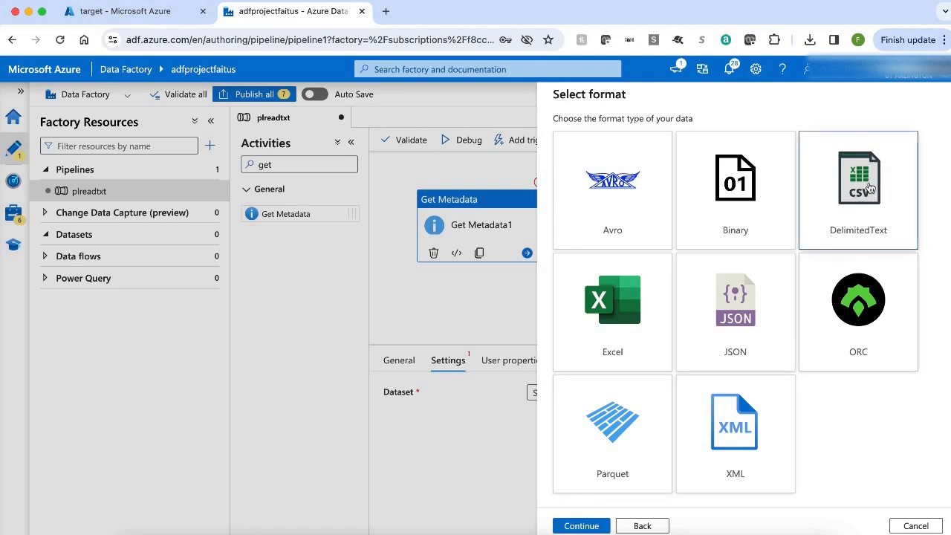
left_click(582, 525)
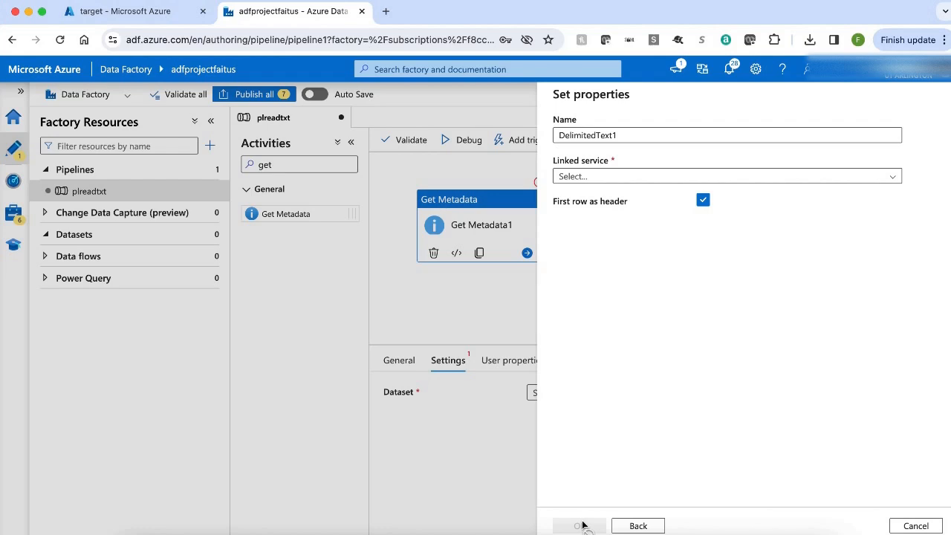
Name the new dataset dssource.
left_click(657, 139)
key("BackSpace")
key("BackSpace")
key("BackSpace")
key("BackSpace")
key("BackSpace")
key("BackSpace")
key("BackSpace")
key("BackSpace")
key("BackSpace")
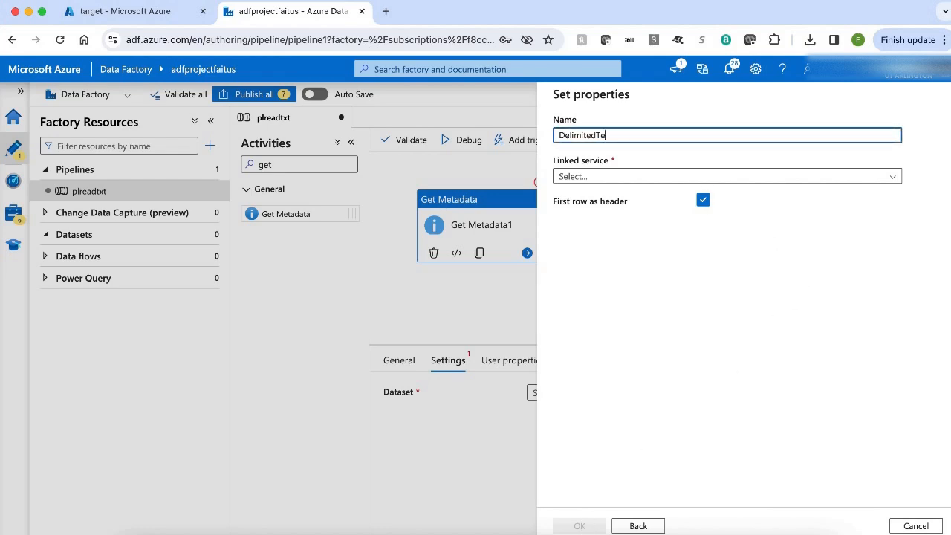
key("BackSpace")
key("BackSpace")
key("BackSpace")
key("BackSpace")
key("BackSpace")
type("d")
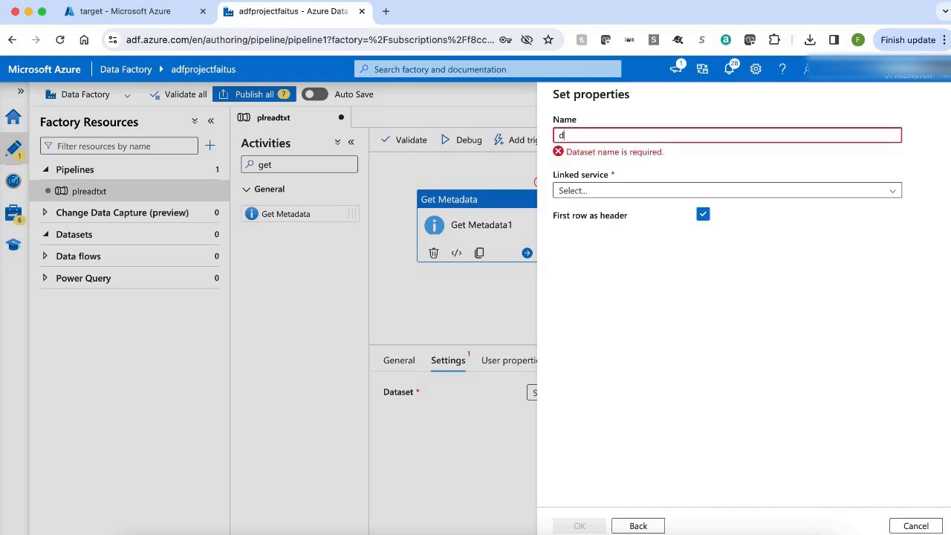
type("ssource")
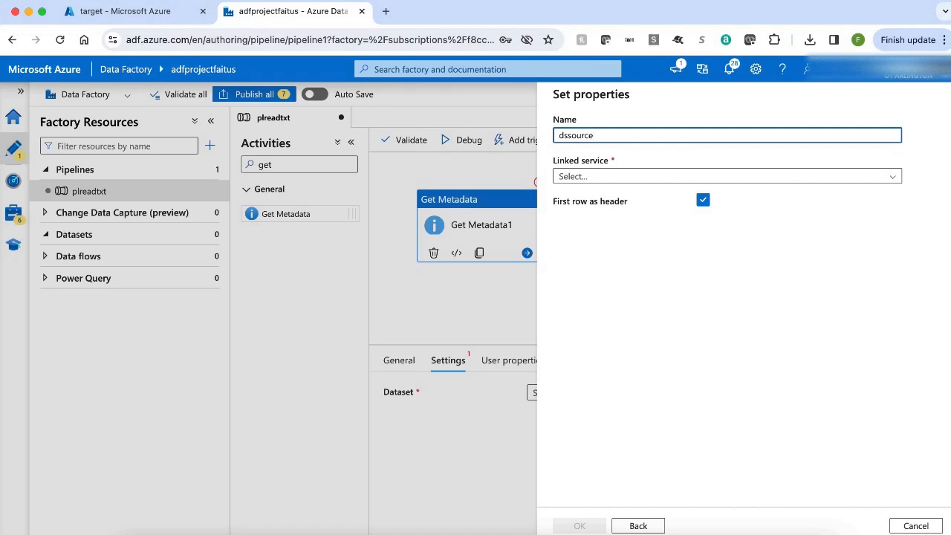
Create a linked service using the Azure for Students subscription and the safaitusjeline storage account, testing its connection first.
left_click(881, 183)
left_click(575, 217)
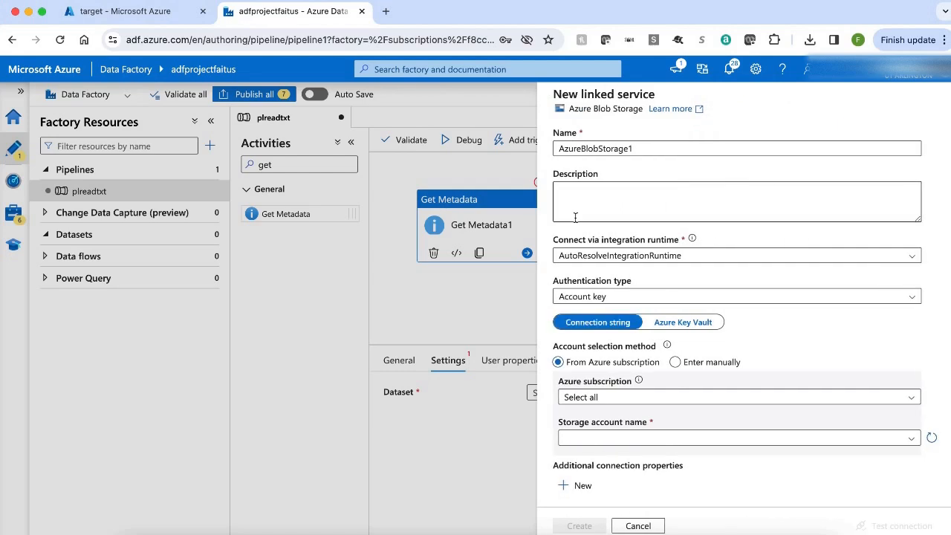
left_click(647, 398)
left_click(646, 436)
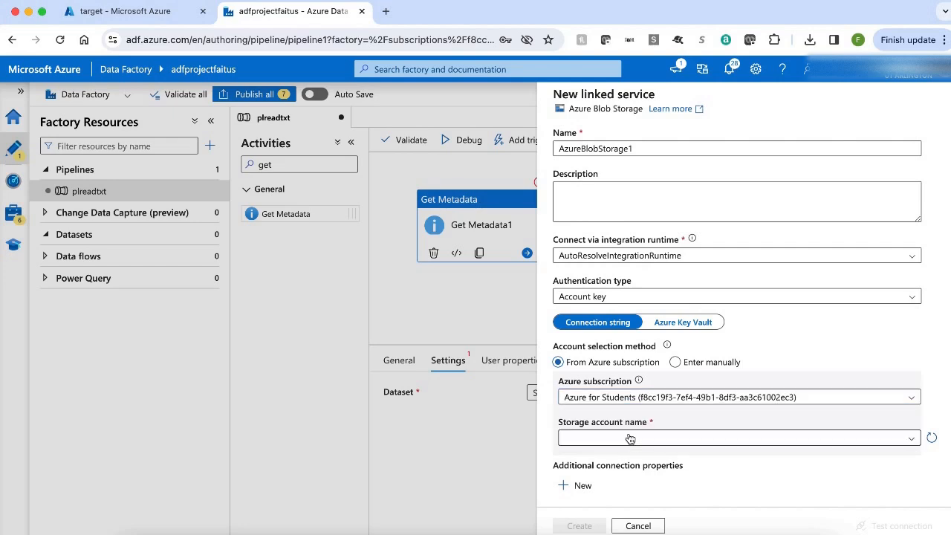
scroll(642, 421, "down", 4)
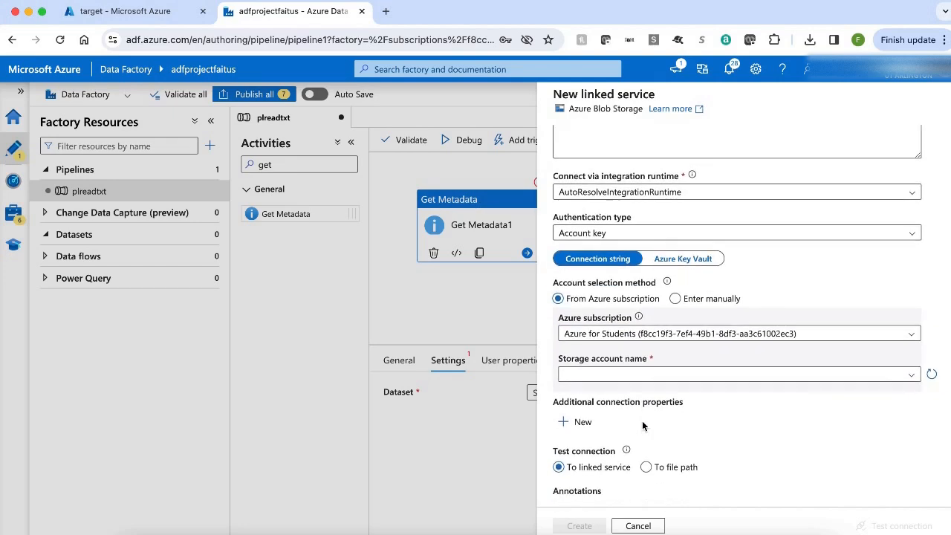
left_click(707, 316)
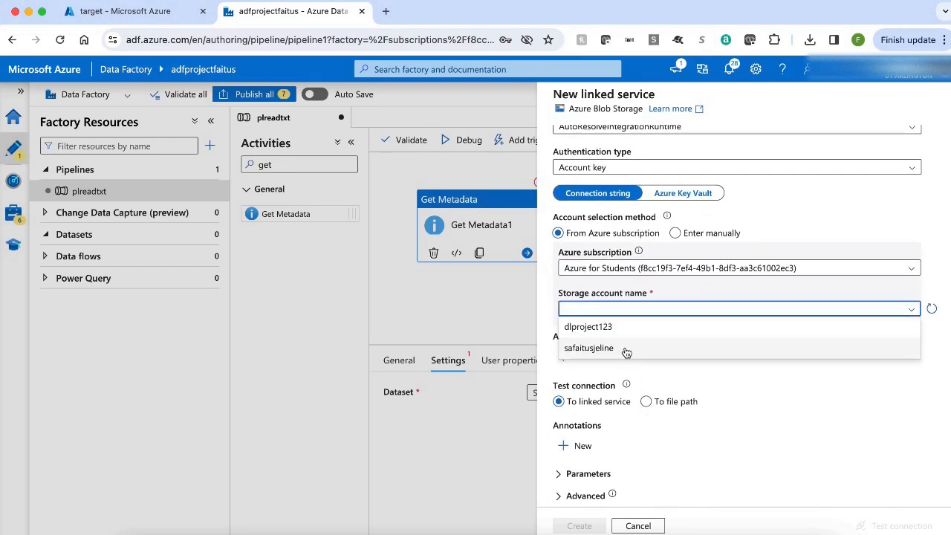
left_click(626, 351)
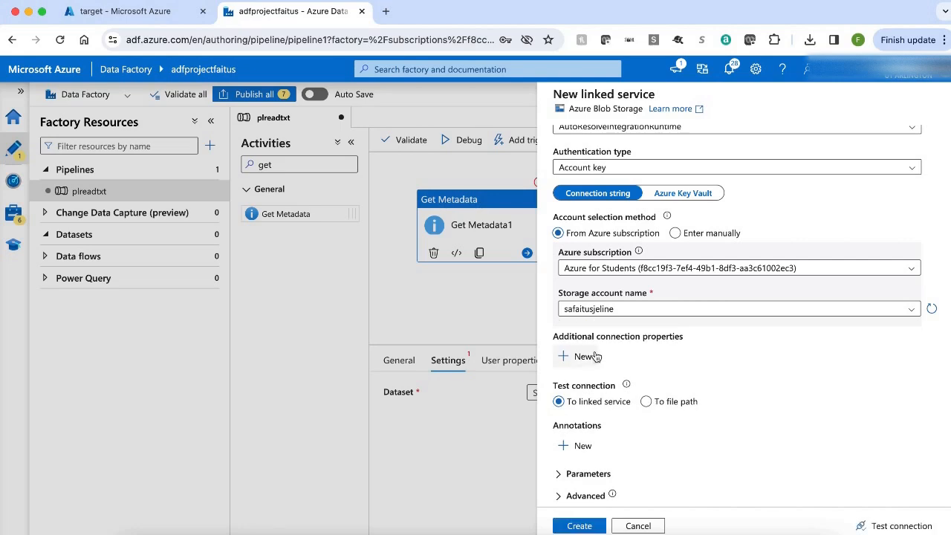
left_click(908, 527)
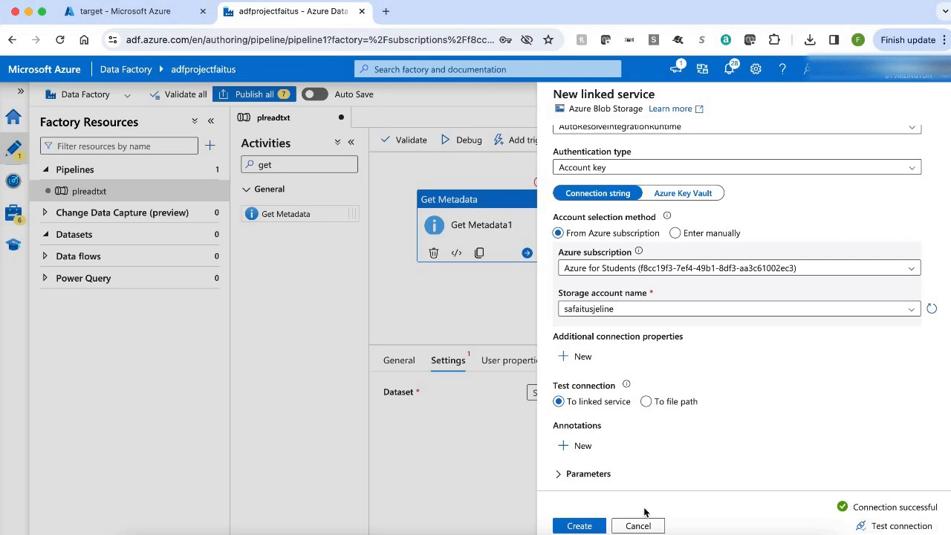
left_click(577, 526)
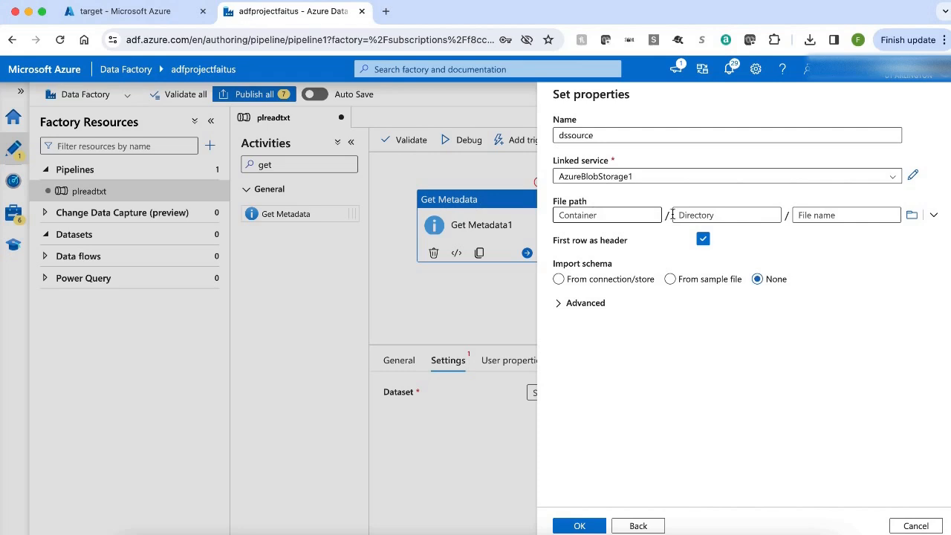
Set the dataset's file path to the source container with schema import None, and finish creating the dataset.
left_click(912, 215)
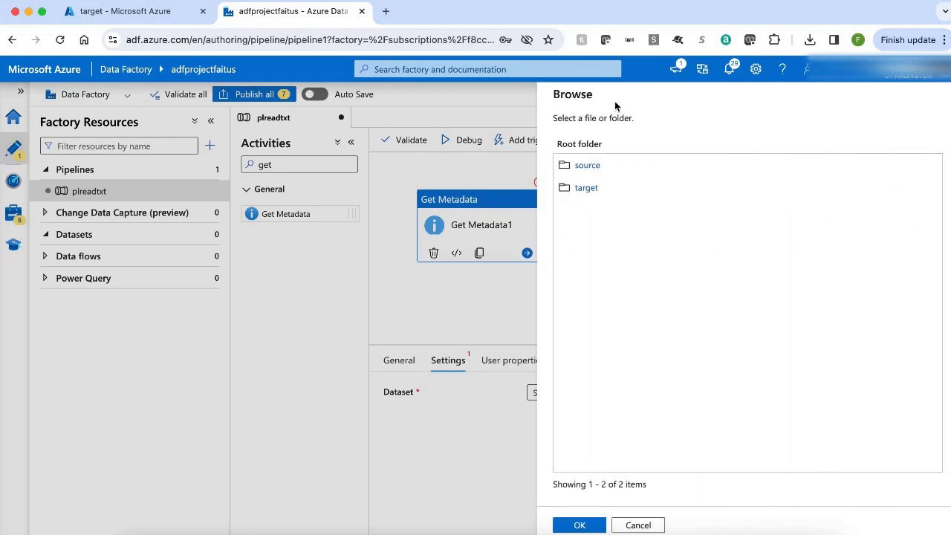
left_click(583, 165)
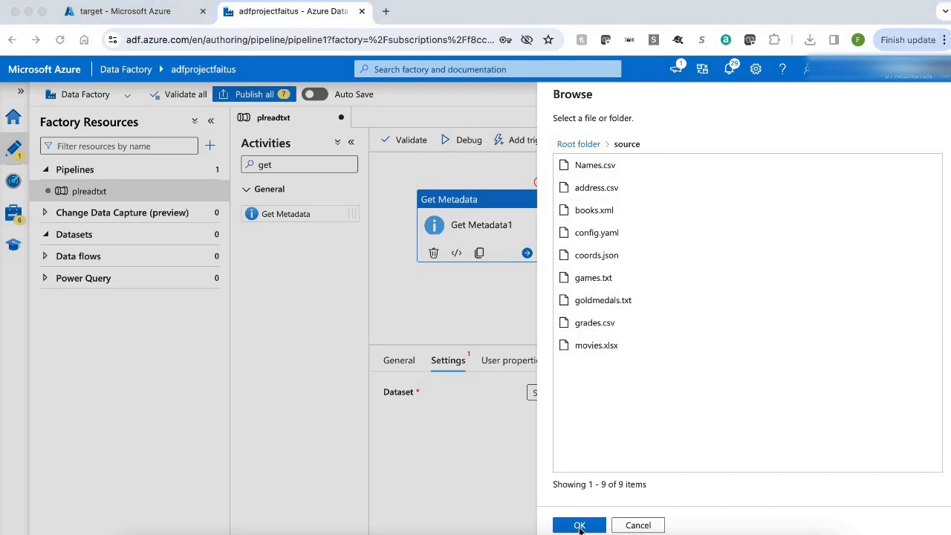
left_click(579, 526)
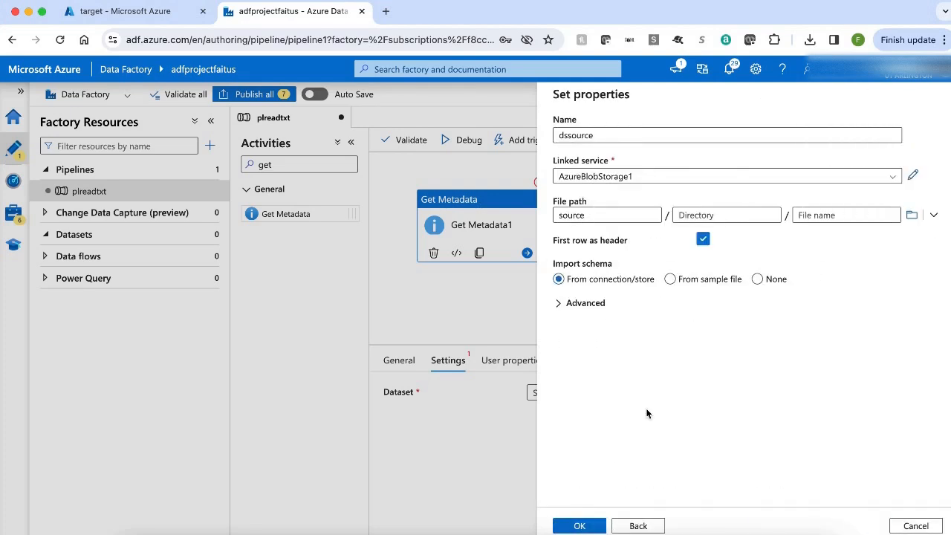
left_click(757, 279)
left_click(574, 526)
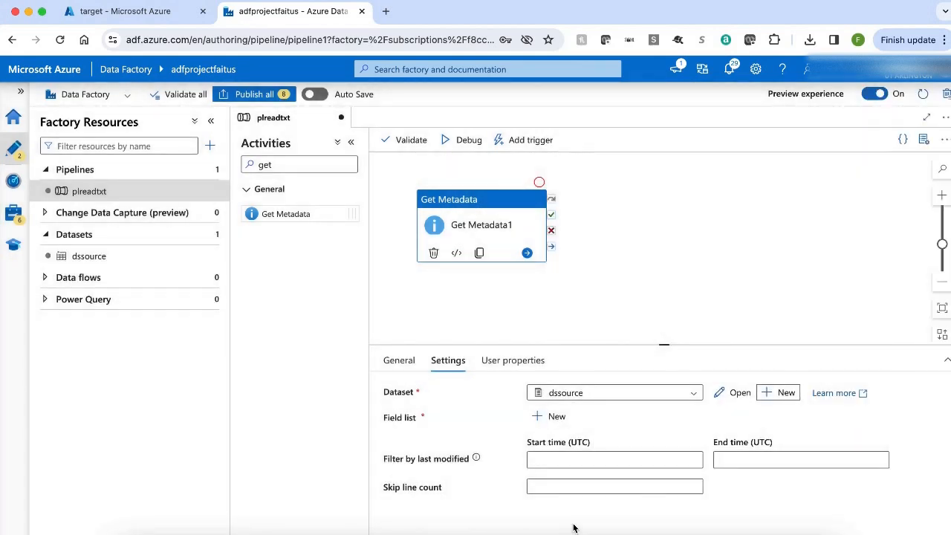
Add a Child items argument to the Get Metadata activity's field list.
left_click(549, 418)
left_click(701, 461)
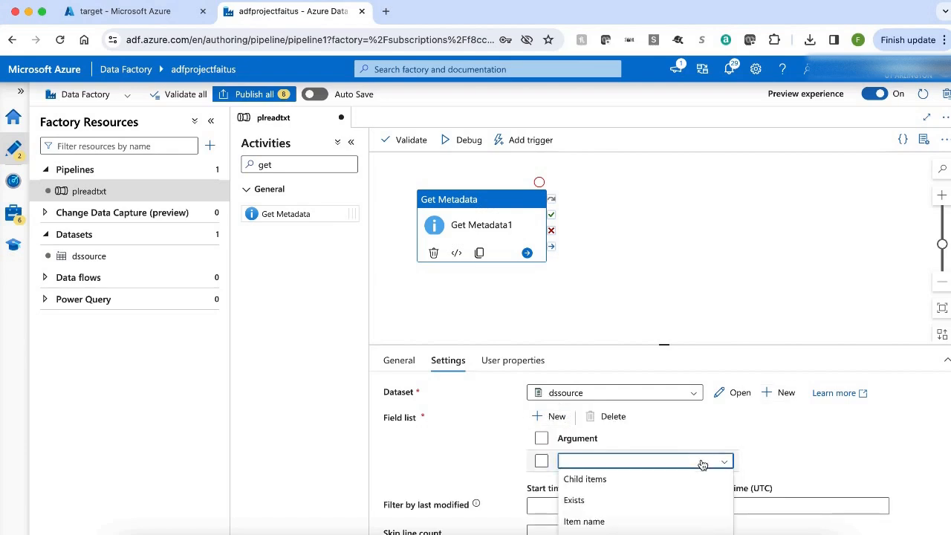
left_click(590, 484)
scroll(589, 483, "down", 1)
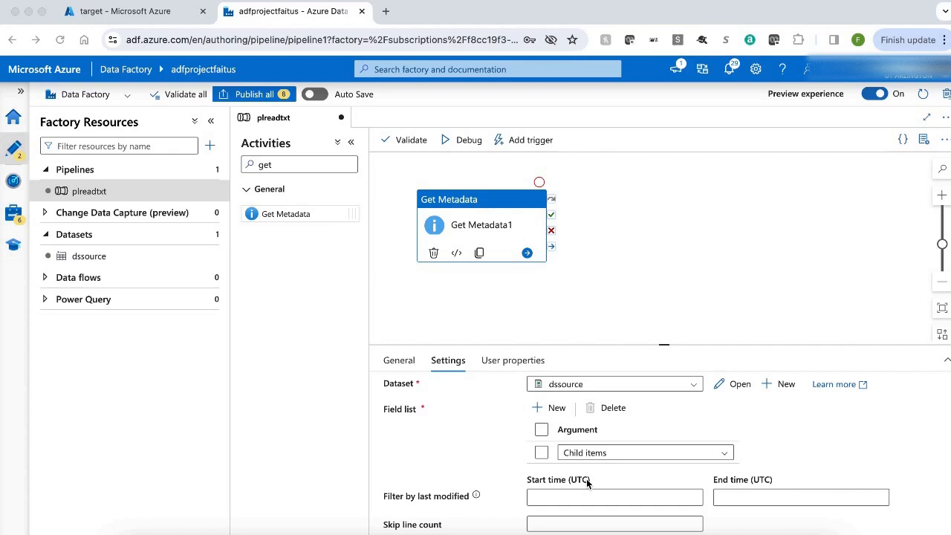
Validate the plreadtxt pipeline and run it in debug mode with only the Get Metadata activity.
left_click(409, 141)
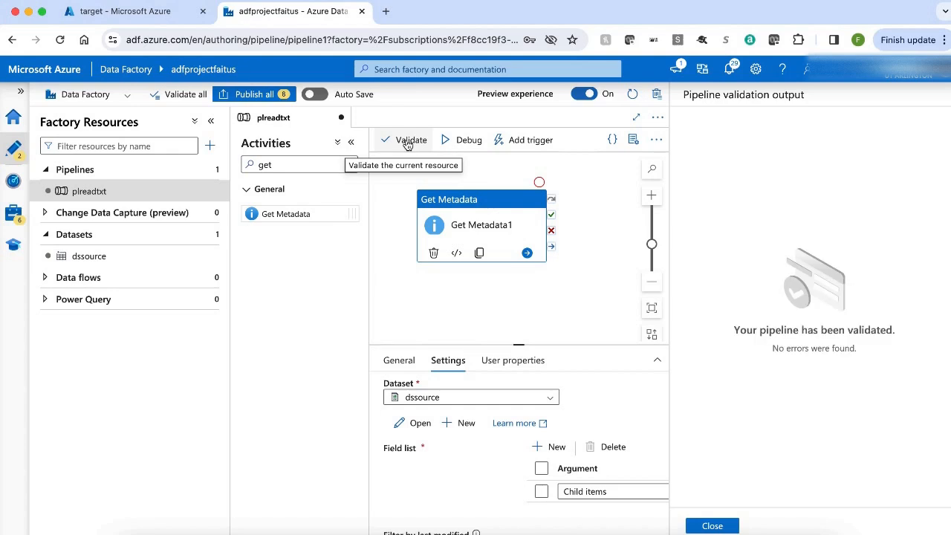
left_click(712, 526)
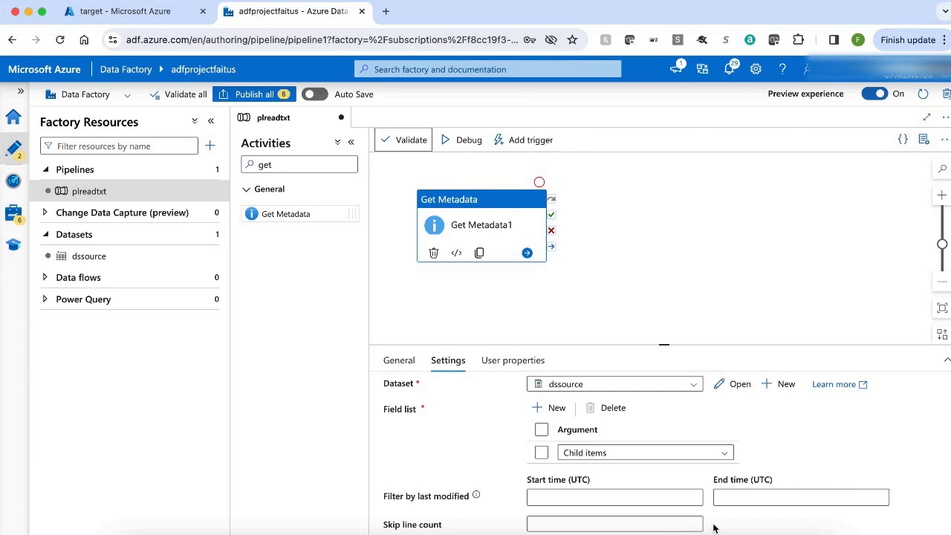
left_click(466, 141)
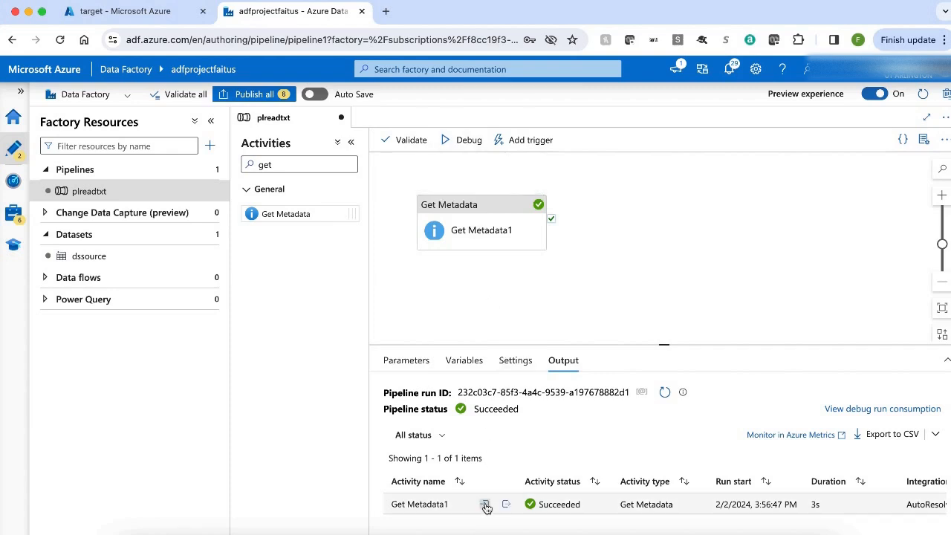
Examine the child items listed in the Get Metadata1 run output, then close the output.
left_click(506, 505)
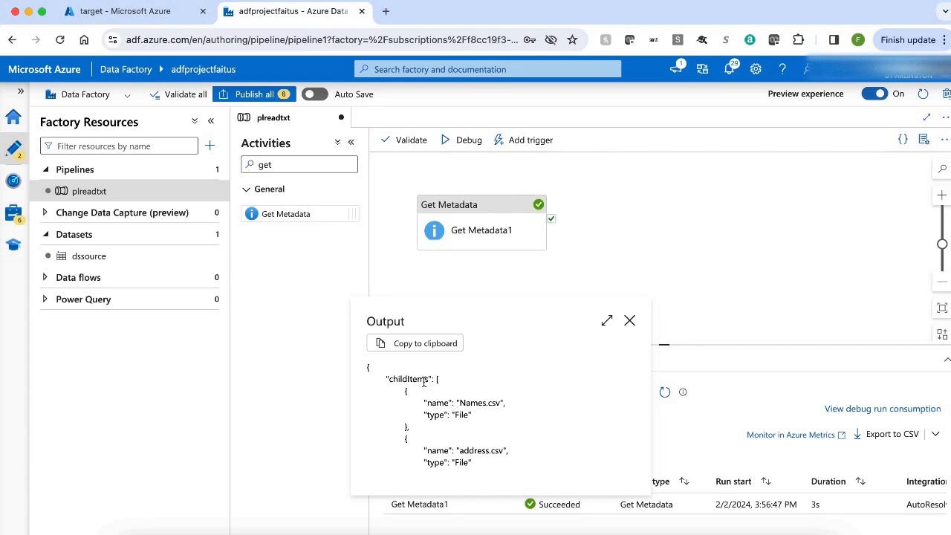
scroll(450, 402, "down", 5)
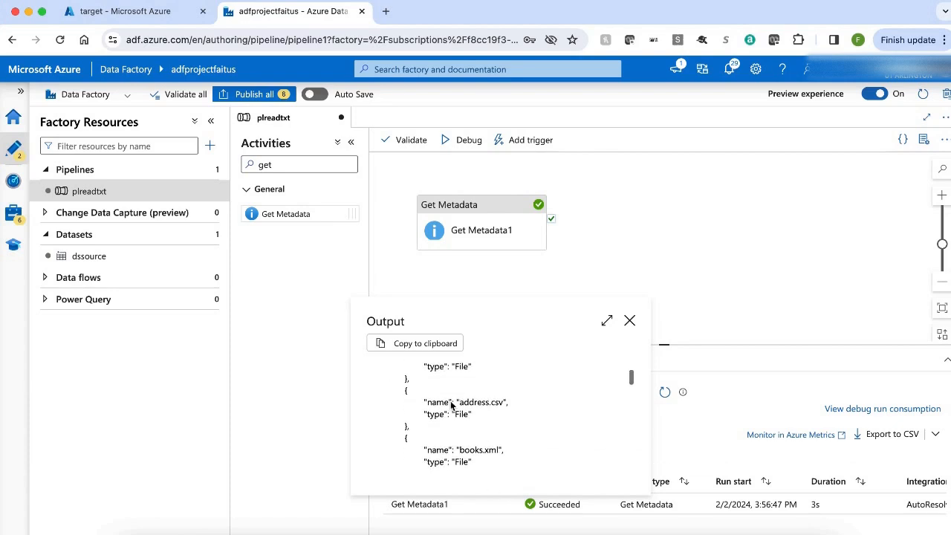
scroll(451, 406, "down", 5)
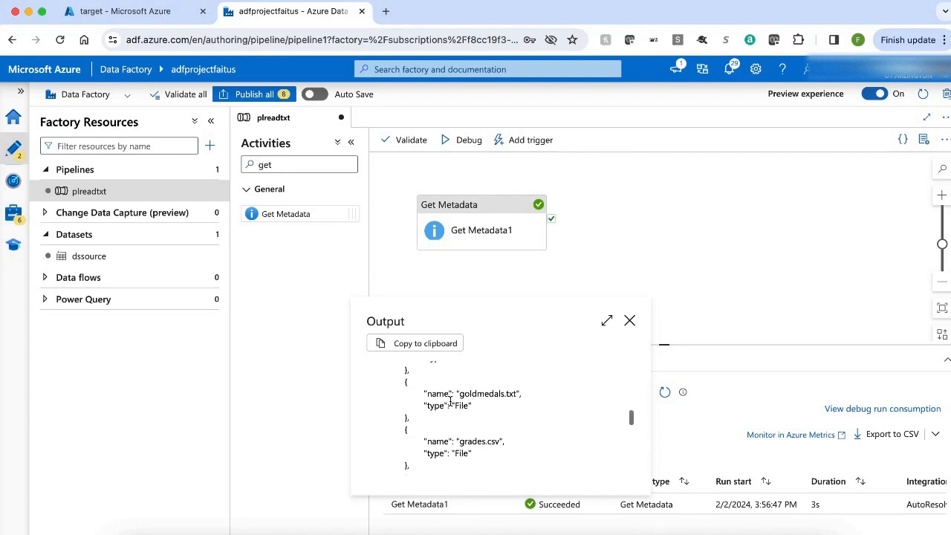
scroll(450, 401, "up", 4)
scroll(451, 402, "up", 5)
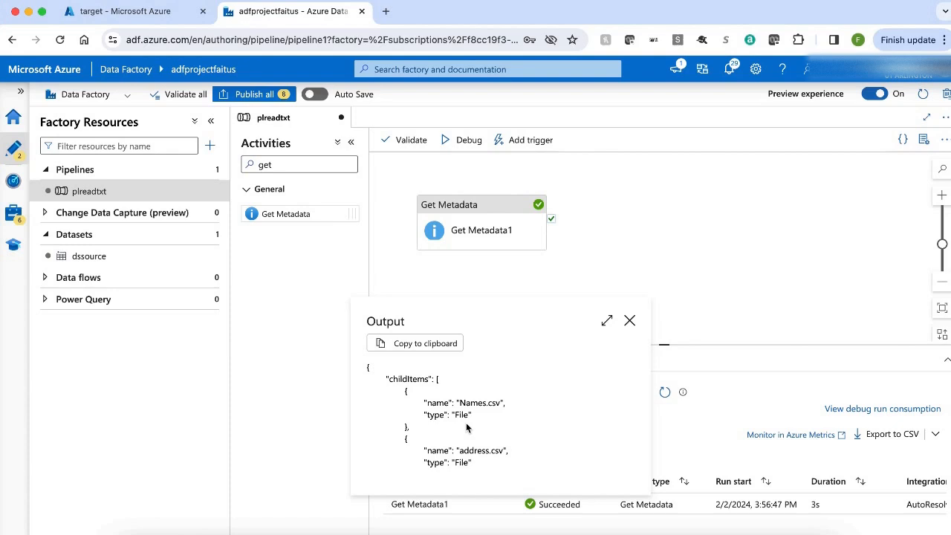
left_click(630, 321)
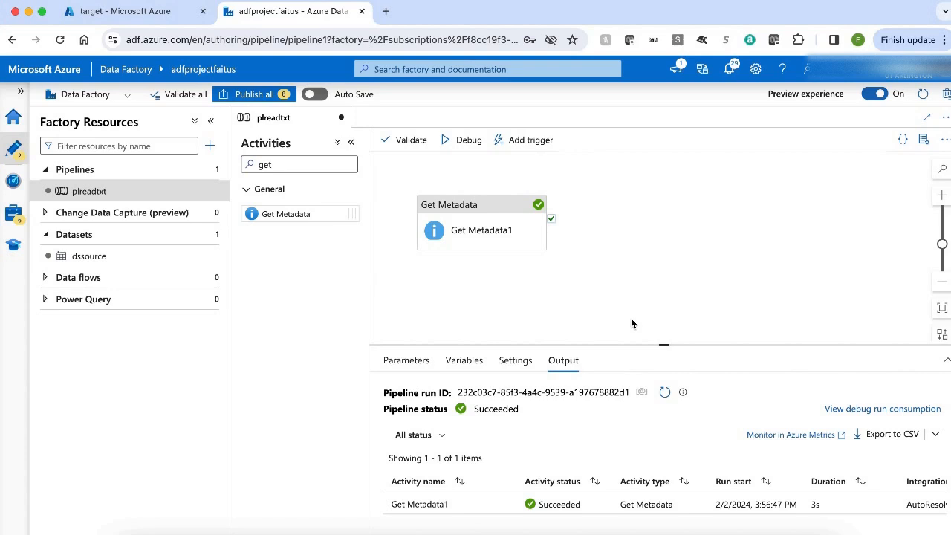
Find the Filter activity, add it to the canvas beside Get Metadata1, and open its settings.
left_click(287, 164)
key("BackSpace")
key("BackSpace")
key("BackSpace")
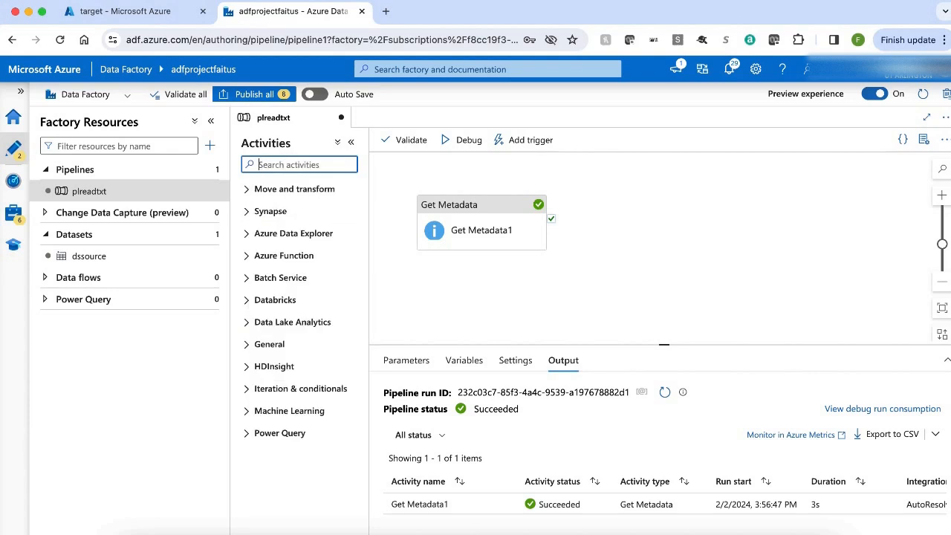
type("fi")
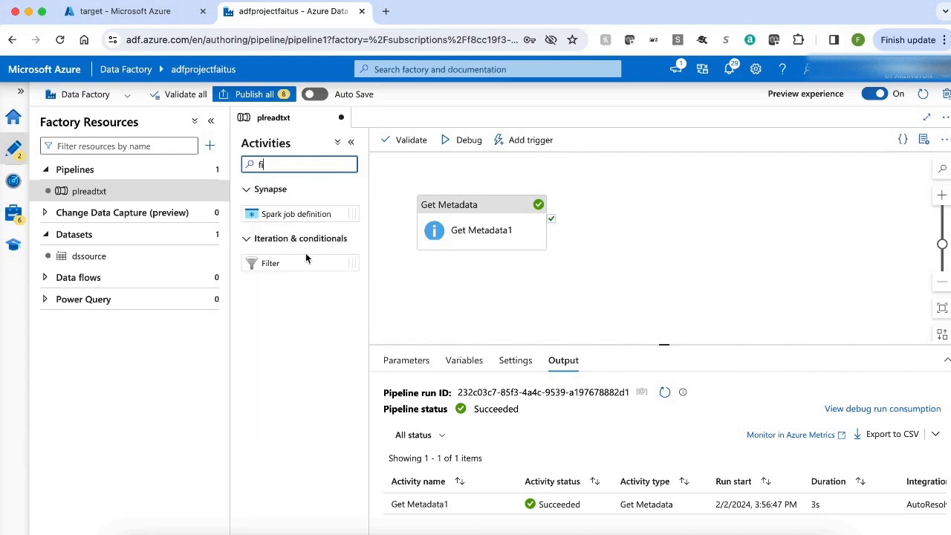
left_click_drag(269, 263, 618, 219)
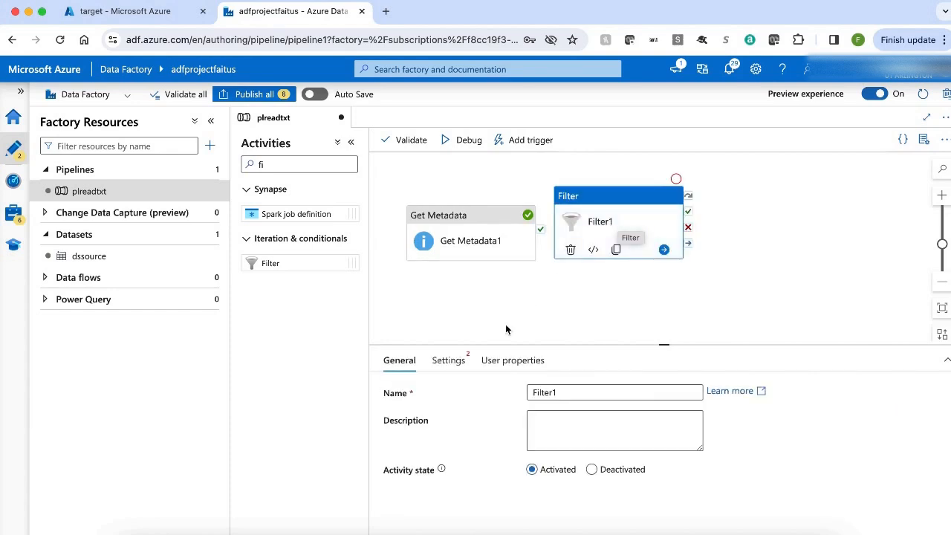
left_click(449, 363)
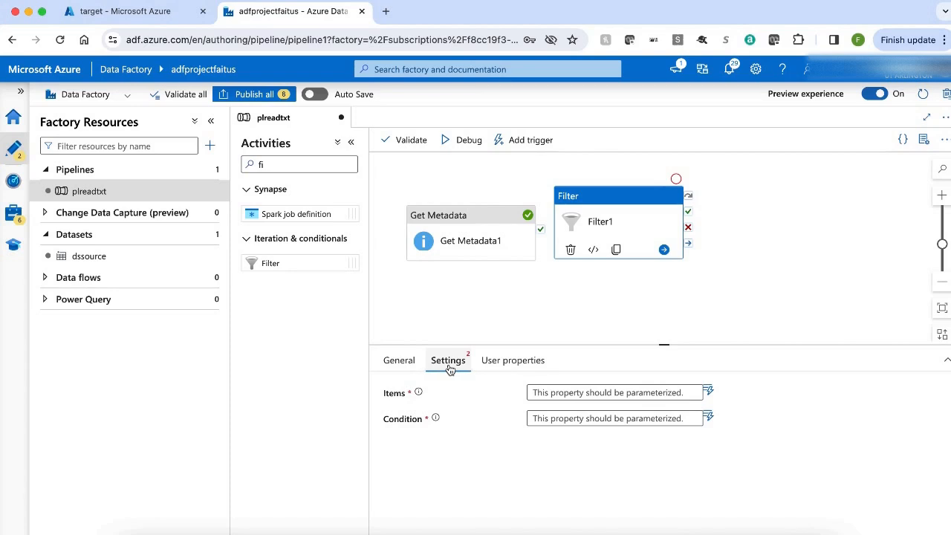
left_click(639, 392)
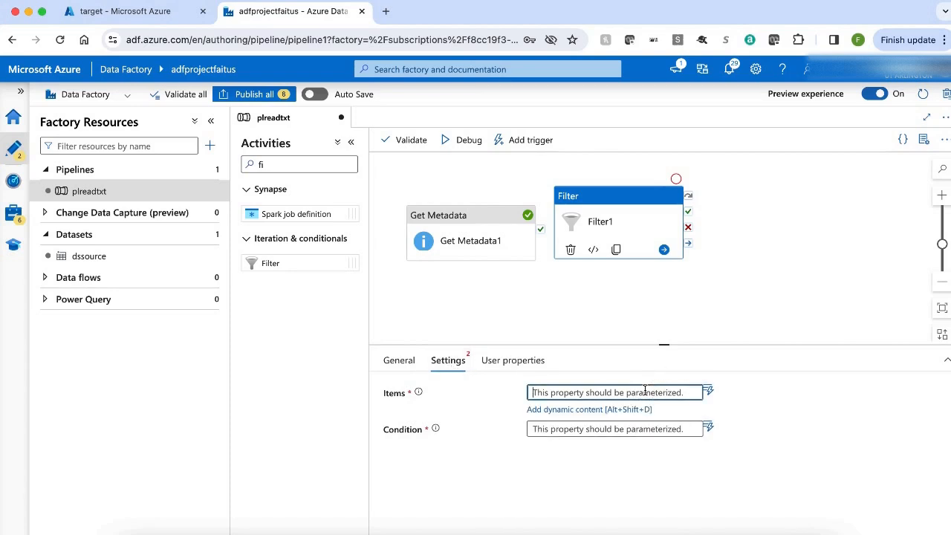
left_click(557, 409)
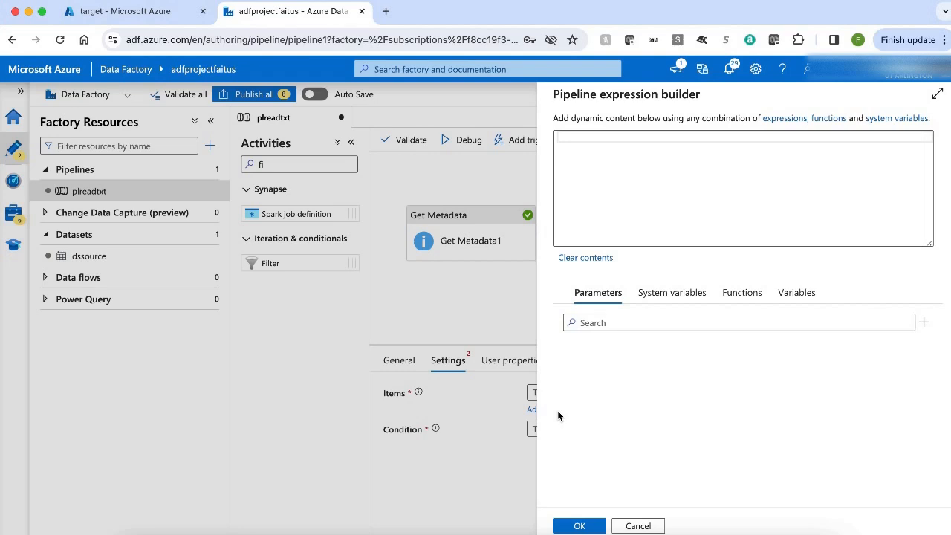
left_click(578, 526)
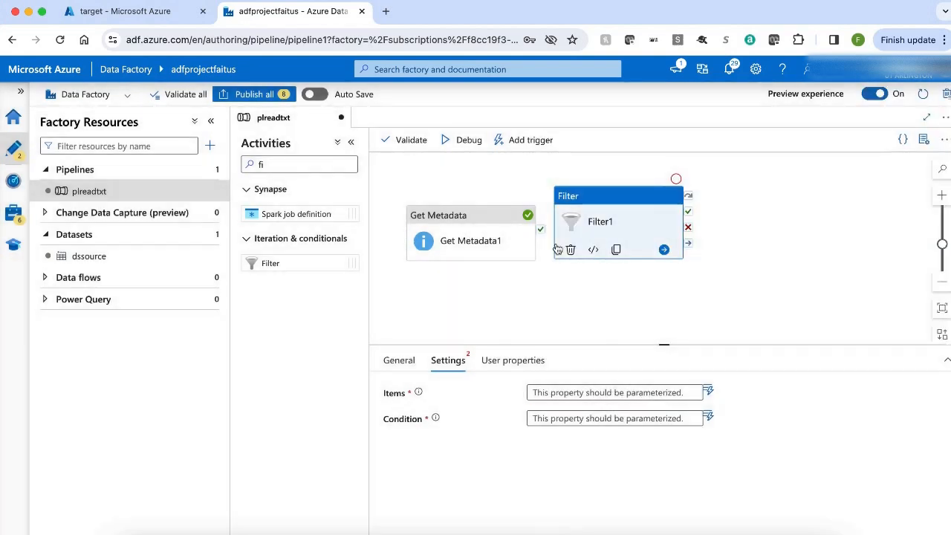
left_click_drag(540, 229, 571, 226)
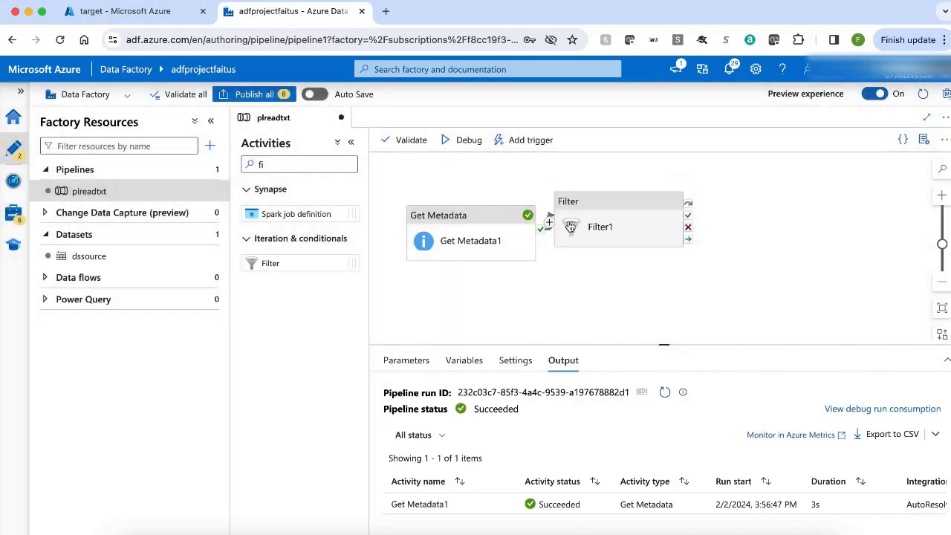
left_click(571, 227)
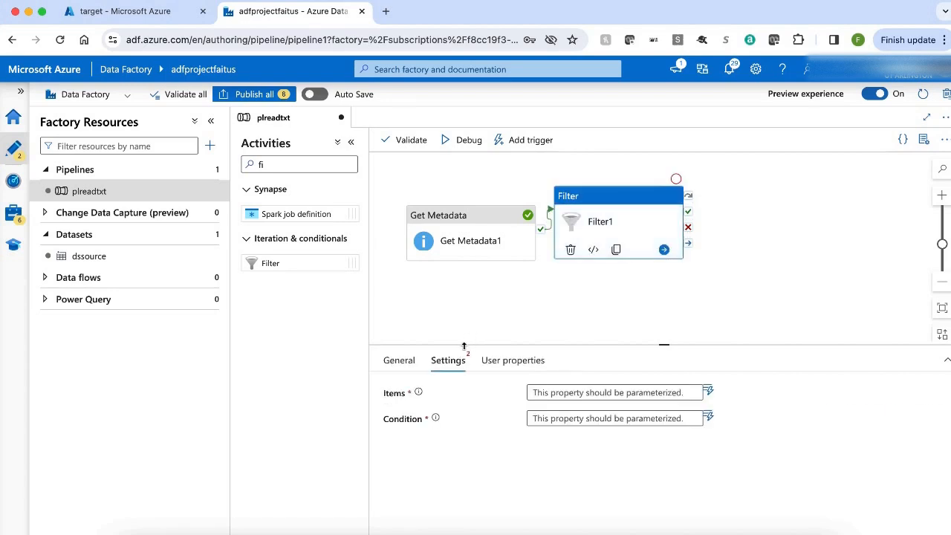
left_click(670, 393)
left_click(556, 411)
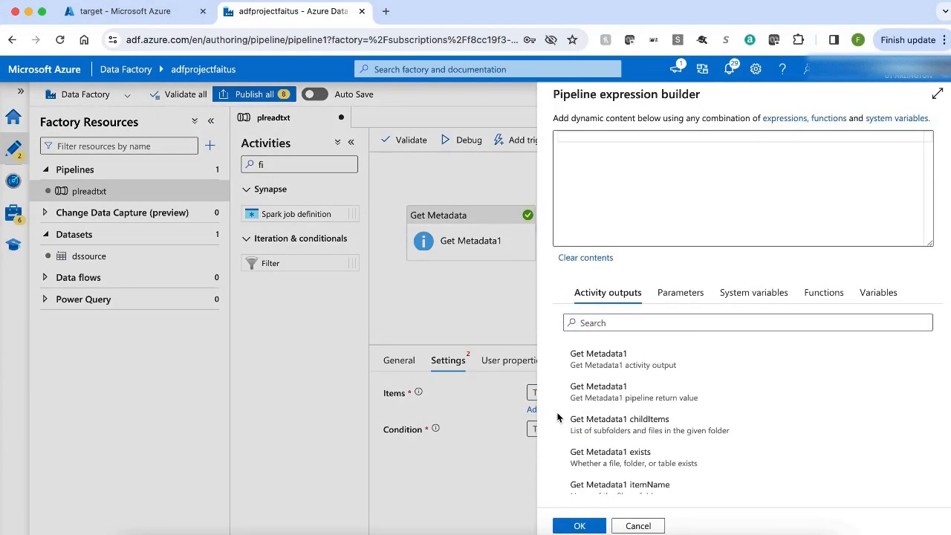
left_click(650, 431)
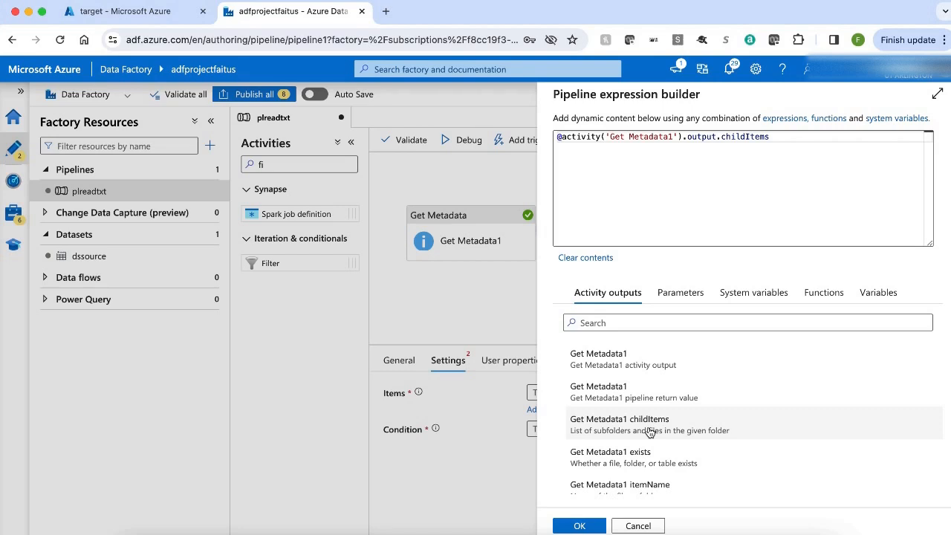
left_click(580, 525)
left_click(587, 428)
left_click(591, 447)
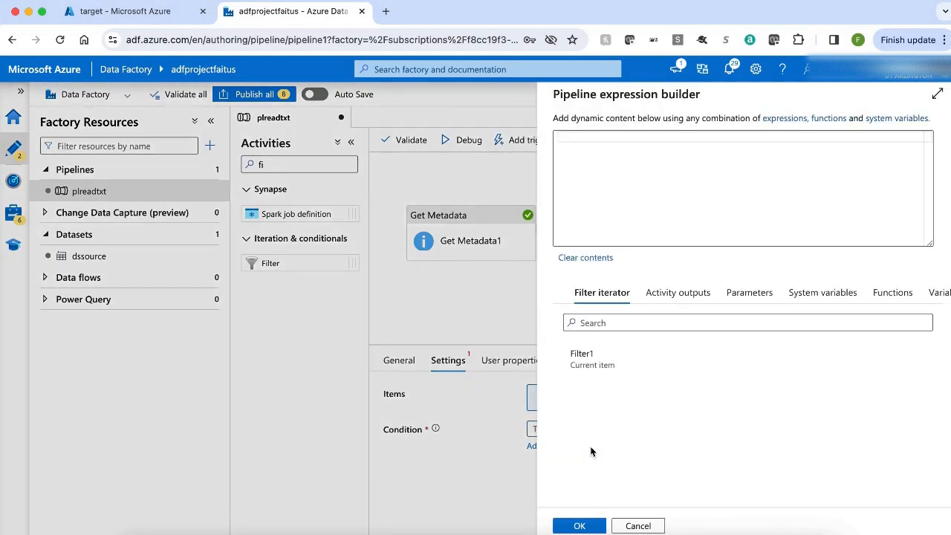
left_click(592, 364)
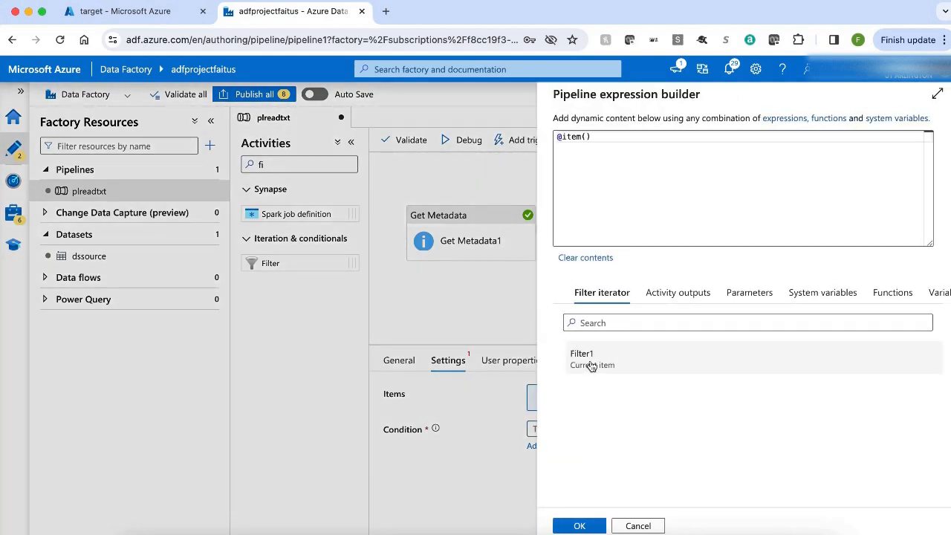
left_click(612, 145)
type(".name")
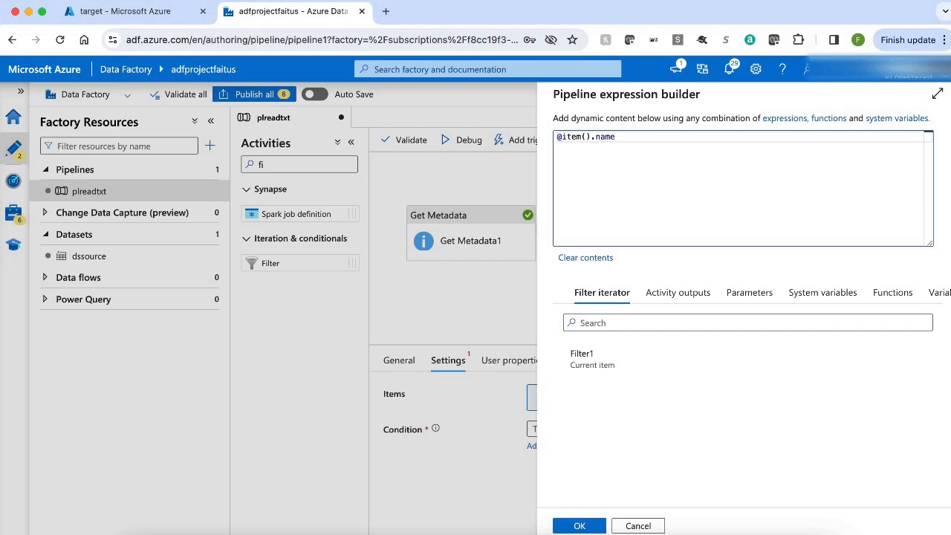
left_click(898, 295)
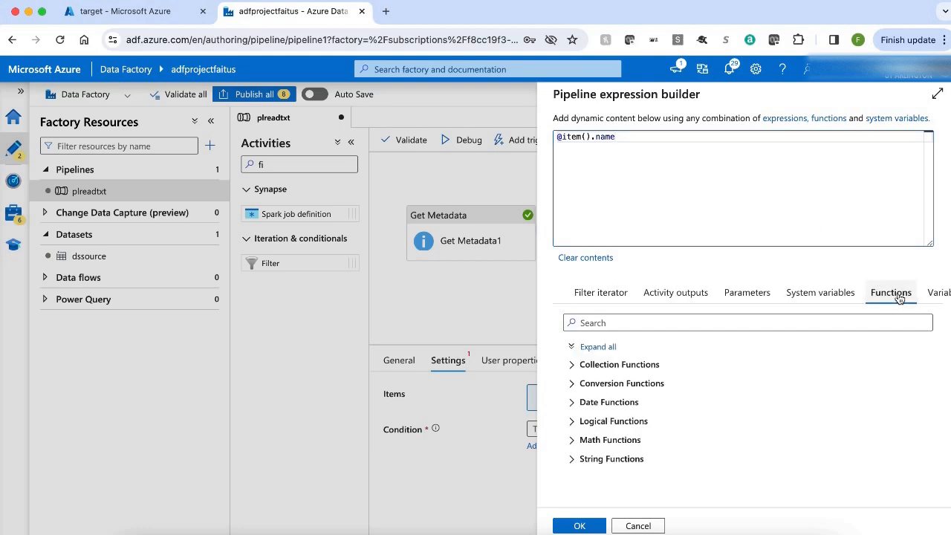
left_click(735, 321)
type("conta")
left_click(642, 388)
left_click_drag(662, 137, 614, 140)
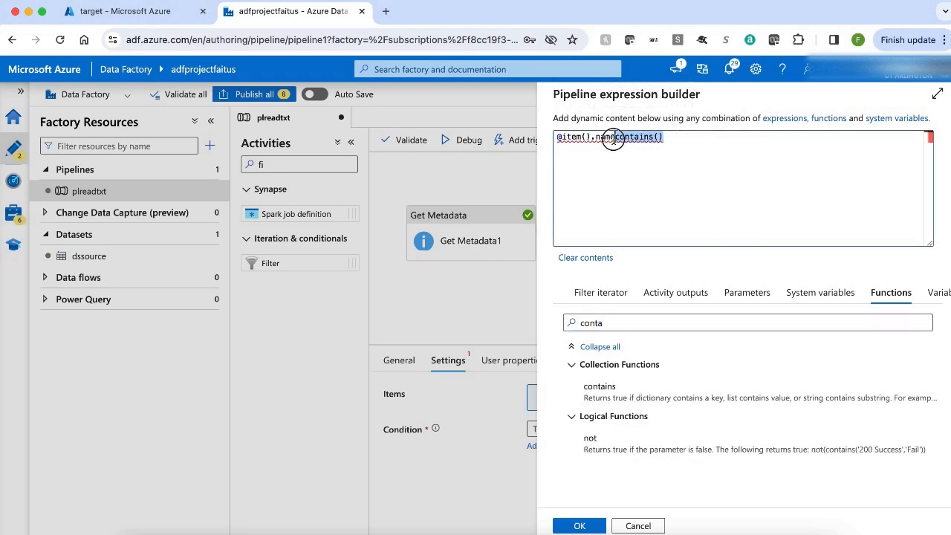
key("BackSpace")
left_click(558, 138)
type("contains(")
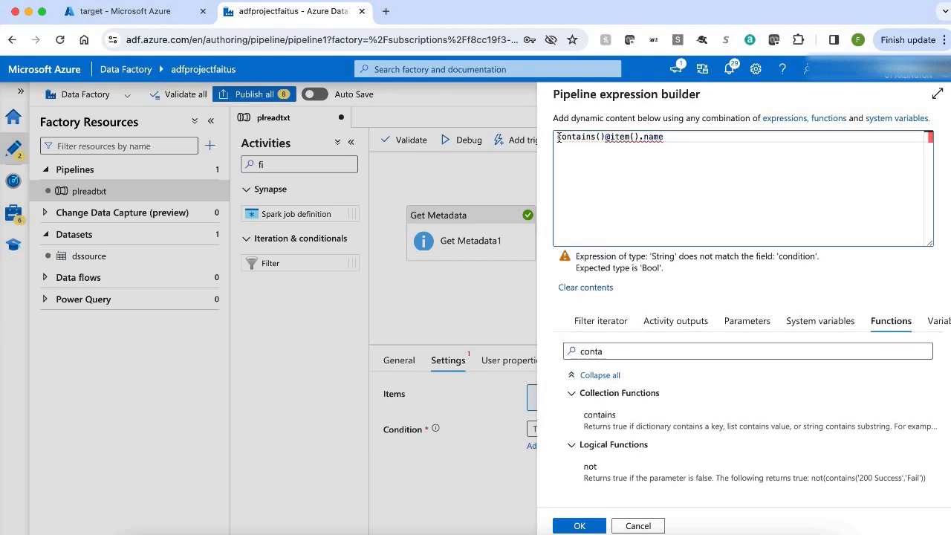
left_click(678, 138)
type(",")
type("'")
type(".tx")
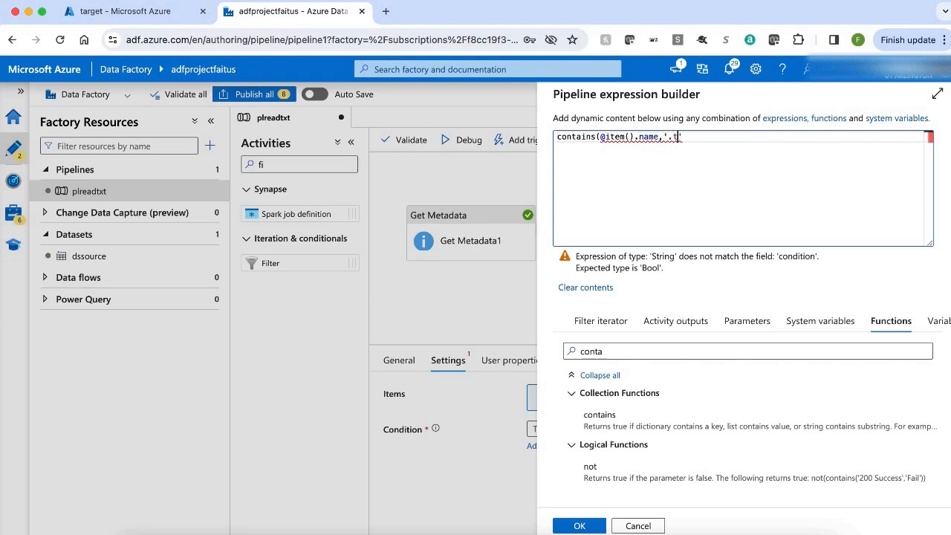
type("t')")
left_click(559, 138)
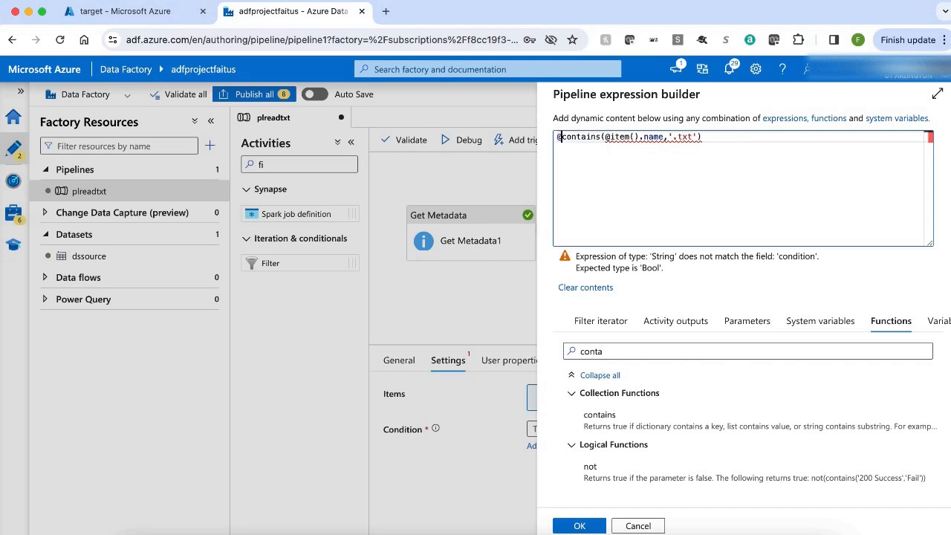
type("@")
left_click(608, 138)
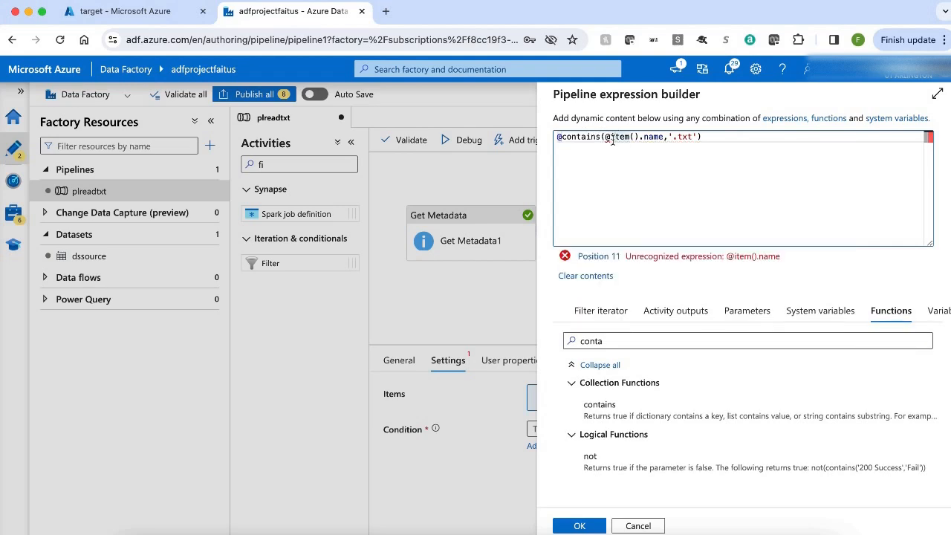
key("BackSpace")
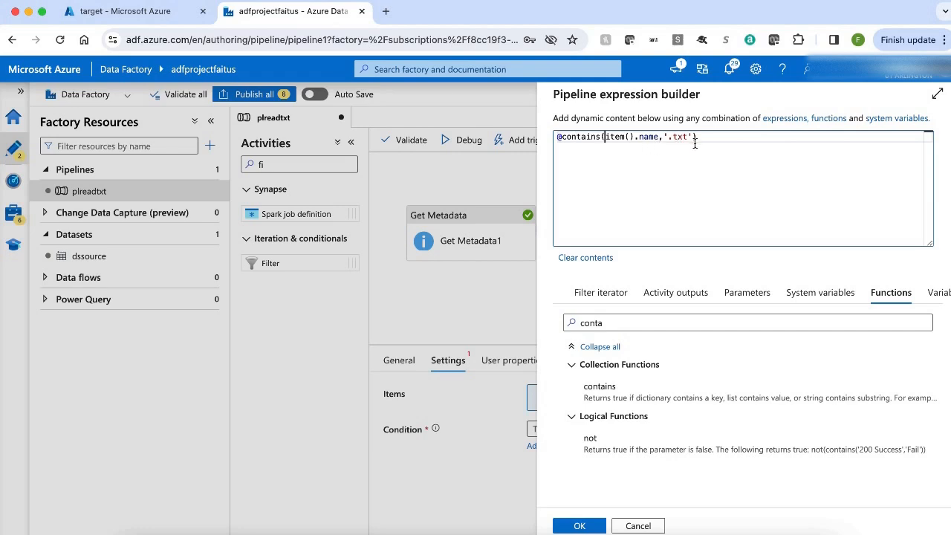
left_click(580, 526)
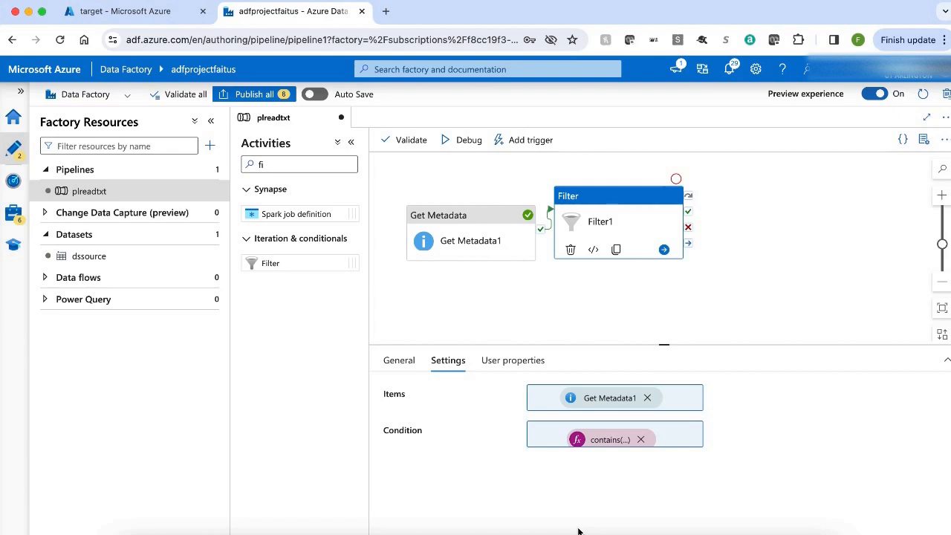
Validate the pipeline with the configured Filter activity and start a new debug run.
left_click(410, 141)
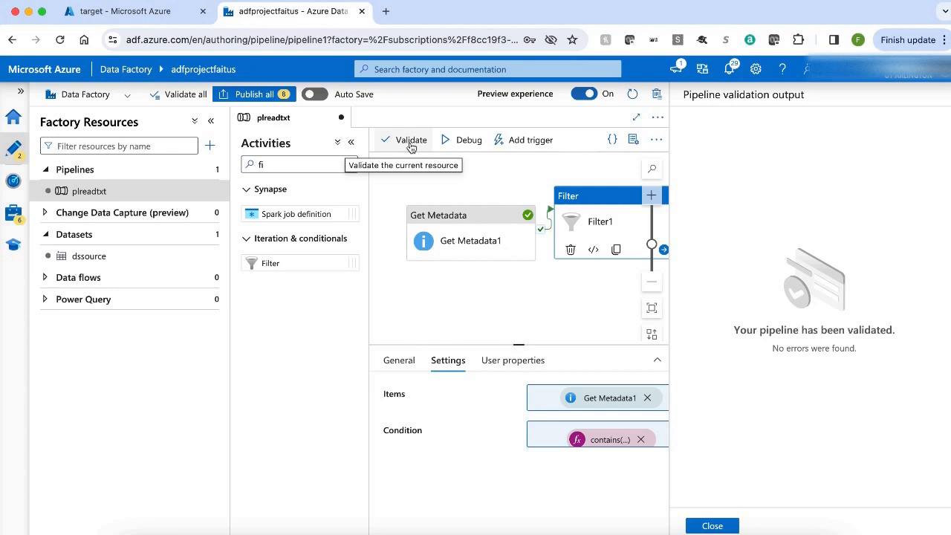
left_click(712, 526)
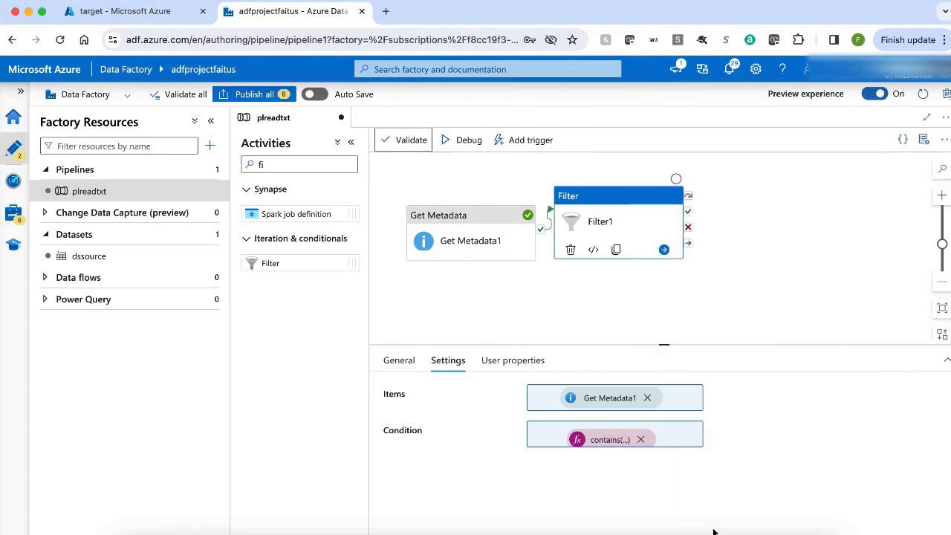
left_click(461, 140)
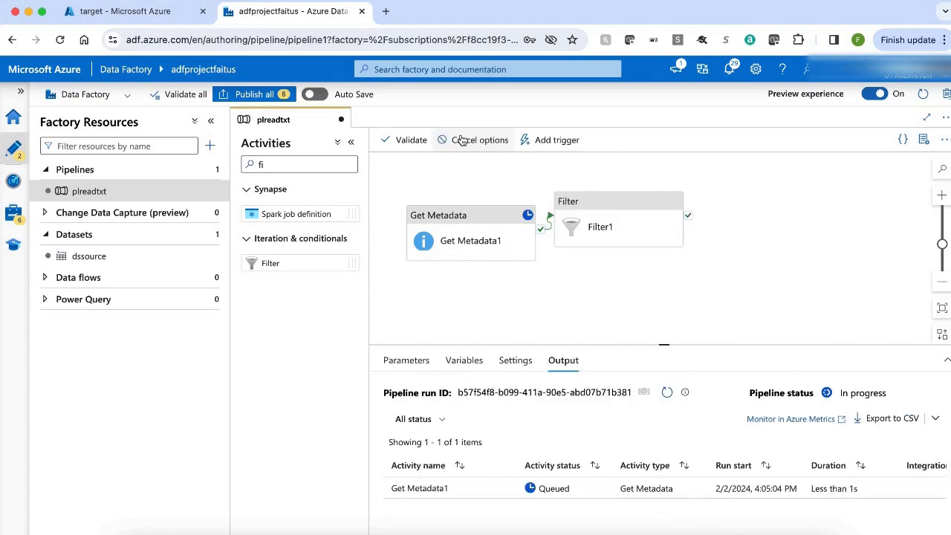
Refresh the debug run status and examine the Filter1 activity's output for the filtered items.
left_click(667, 392)
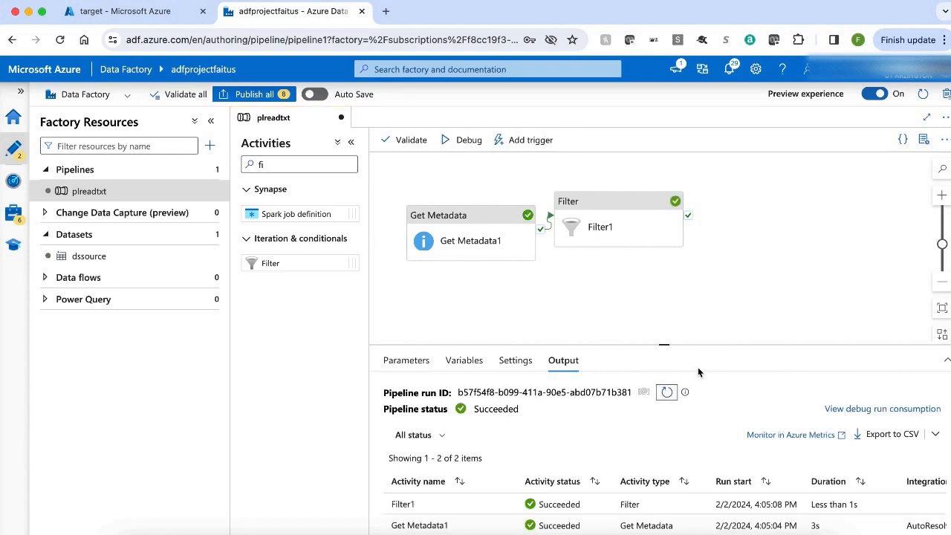
left_click_drag(664, 345, 679, 301)
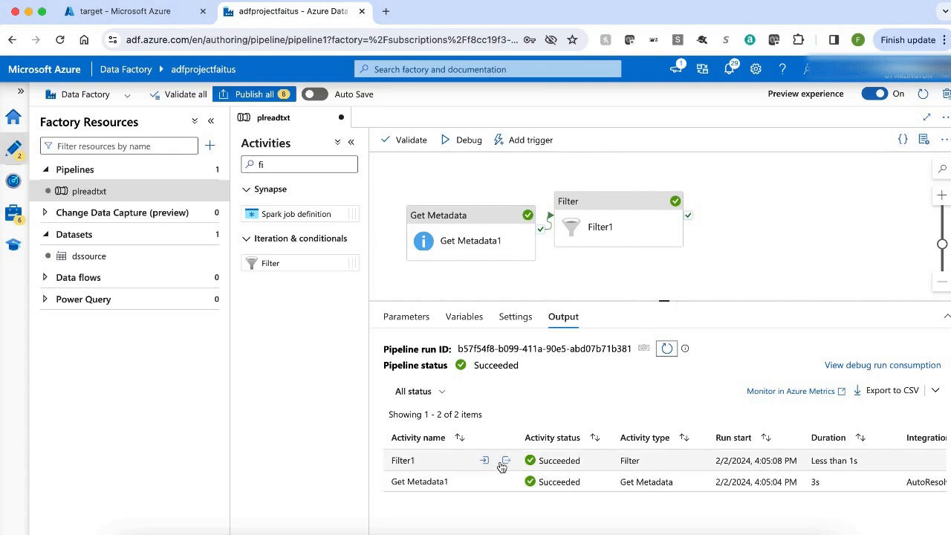
left_click(505, 461)
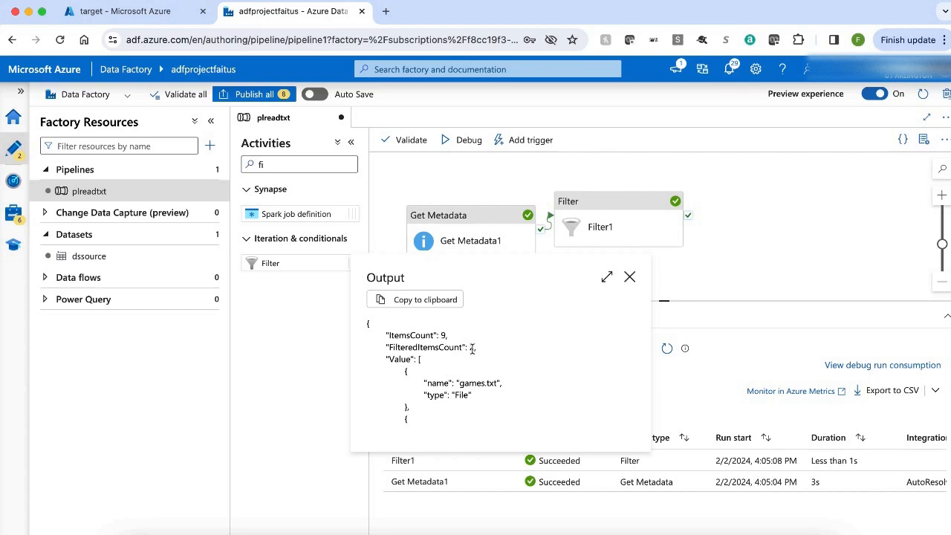
scroll(472, 348, "down", 1)
scroll(472, 348, "down", 3)
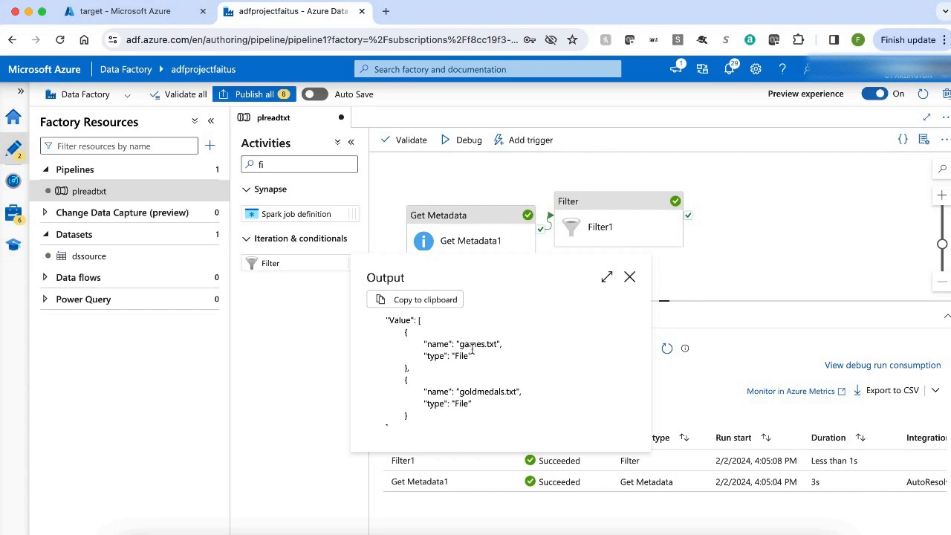
scroll(472, 348, "down", 1)
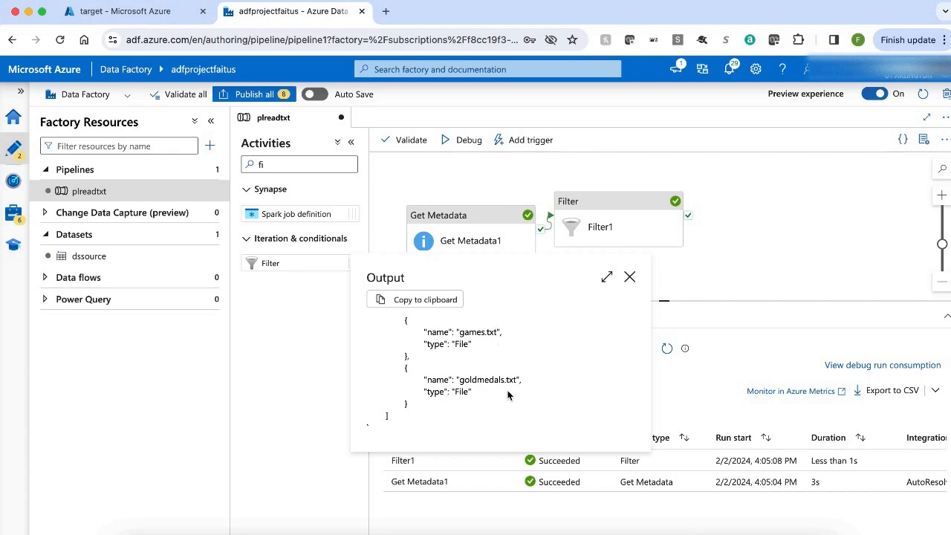
scroll(509, 394, "up", 3)
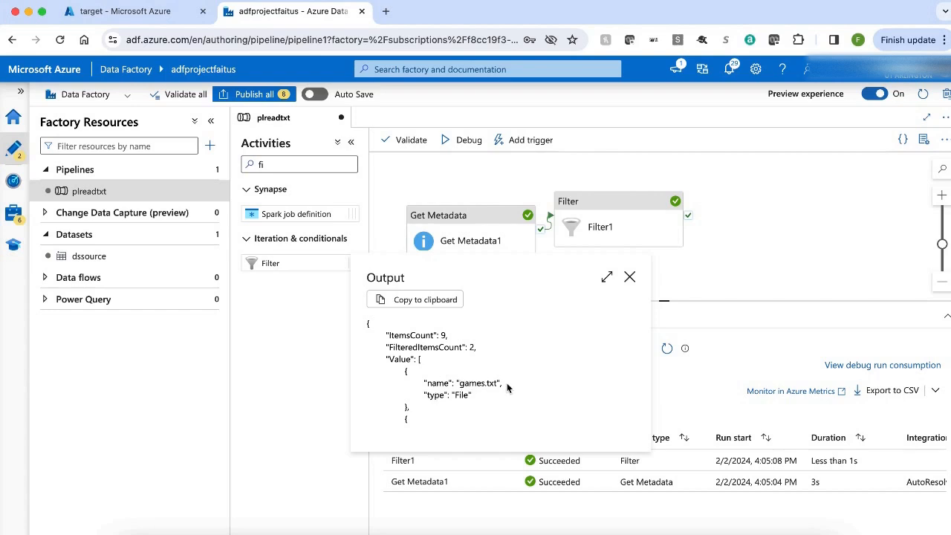
left_click(629, 277)
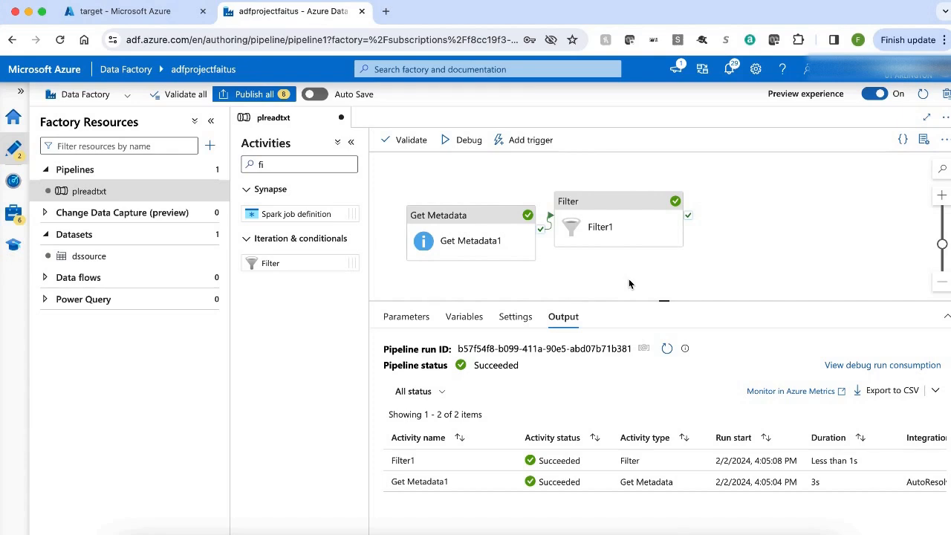
Add a ForEach activity to the pipeline and connect it to Filter1's on-success output.
left_click(292, 165)
key("BackSpace")
key("BackSpace")
type("f")
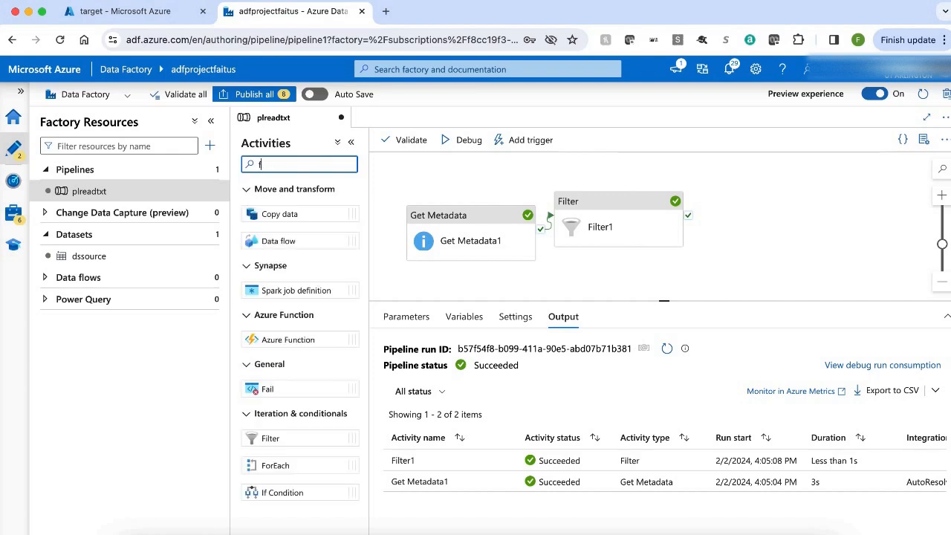
type("or")
left_click_drag(281, 293, 770, 214)
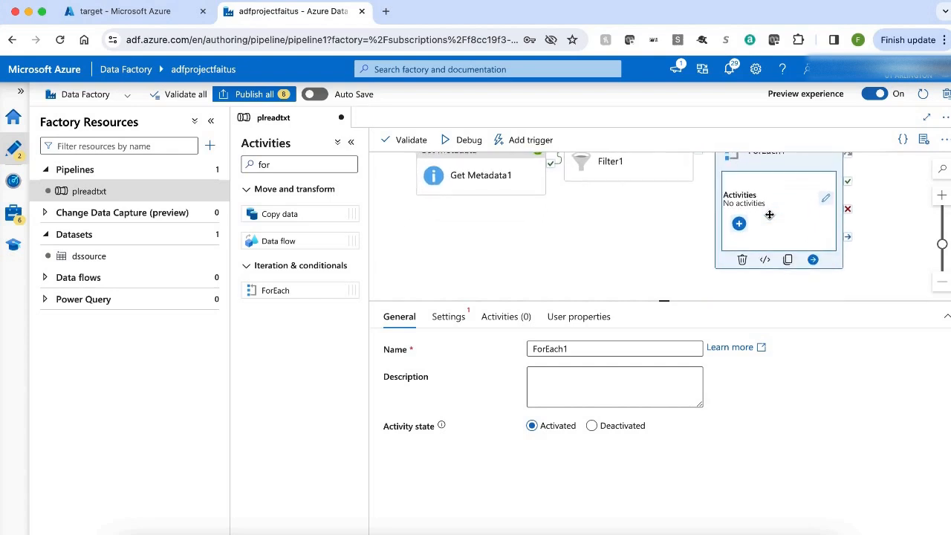
scroll(770, 214, "up", 1)
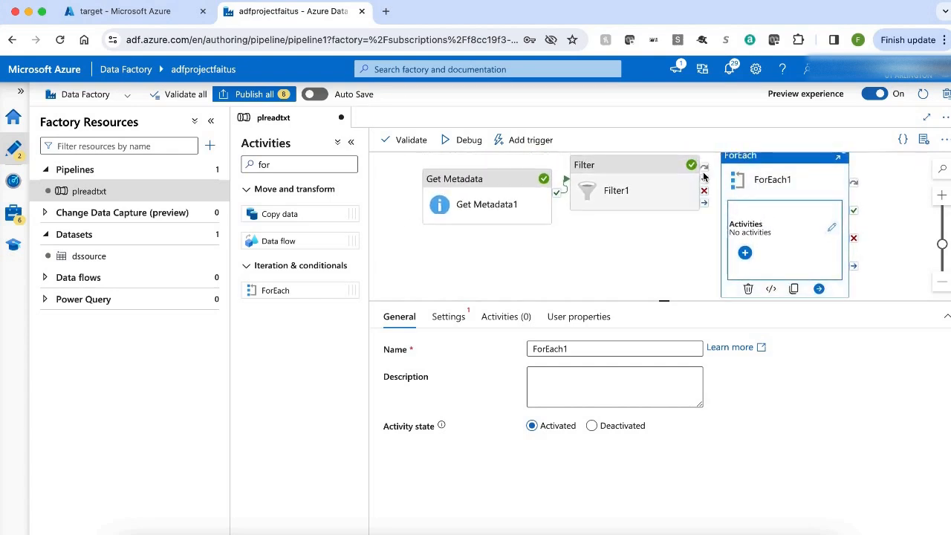
left_click_drag(706, 179, 723, 228)
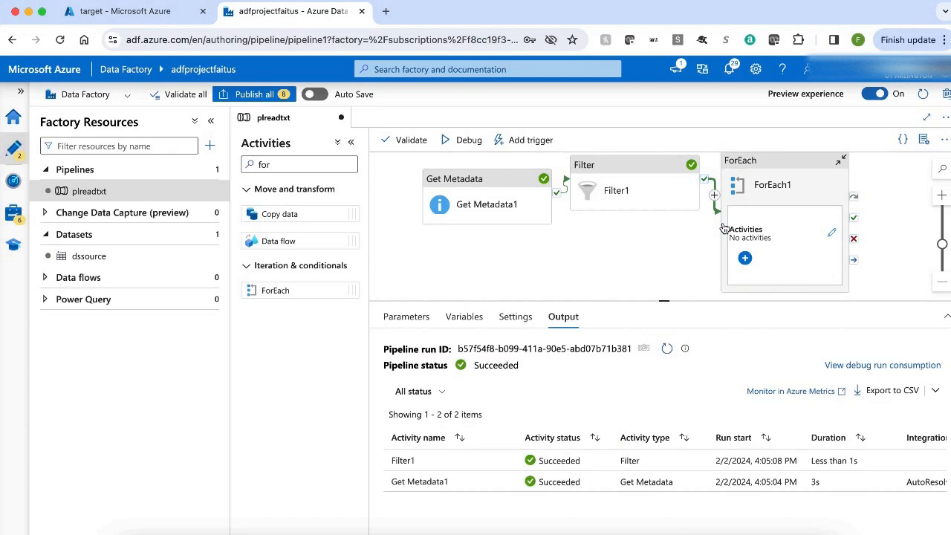
left_click(786, 168)
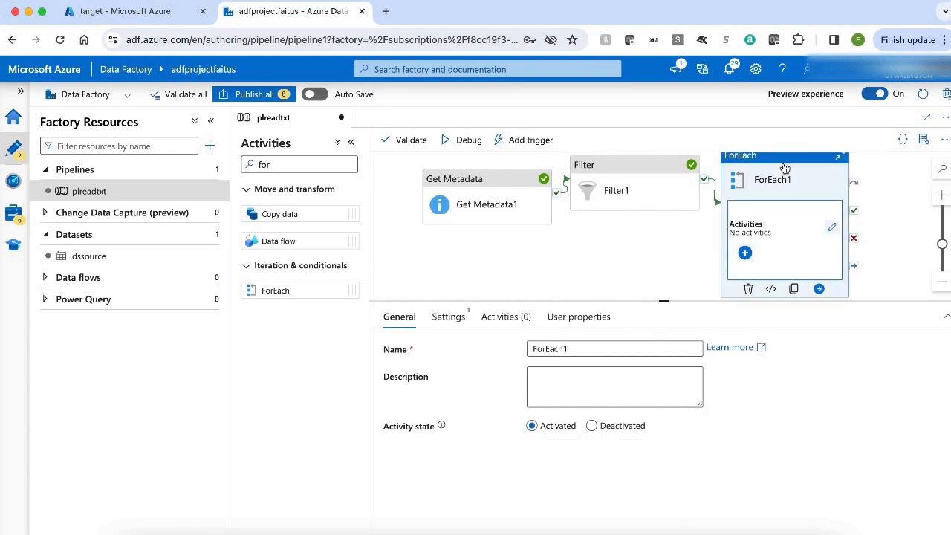
left_click(453, 320)
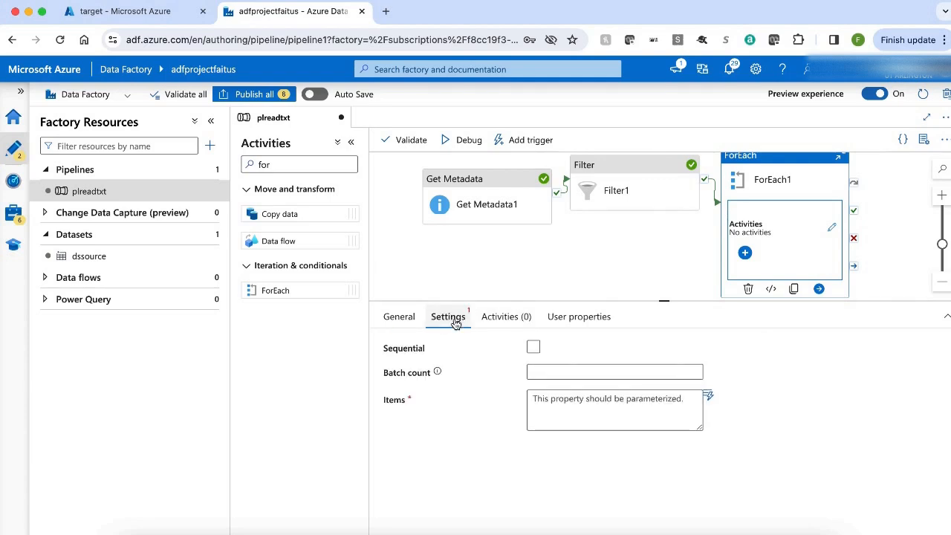
left_click(610, 427)
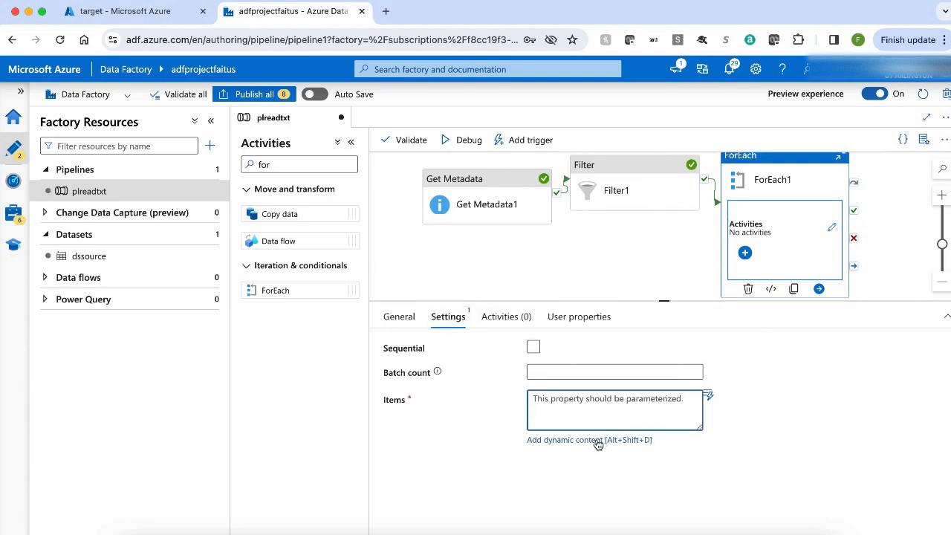
left_click(593, 440)
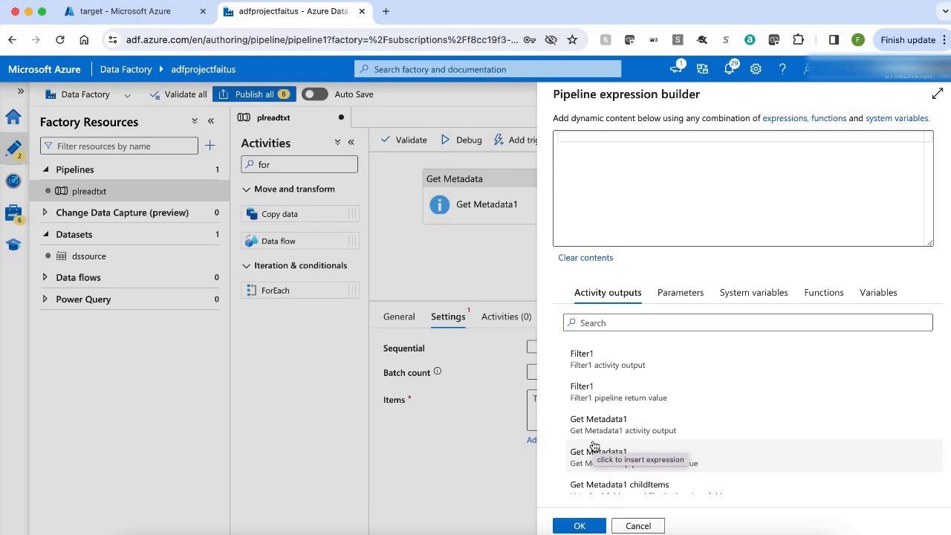
left_click(598, 370)
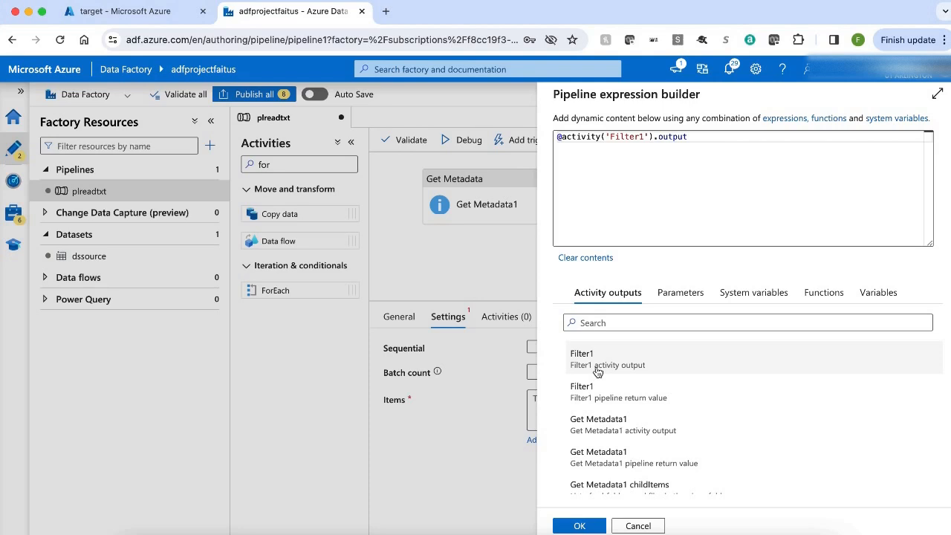
left_click(695, 139)
type(".val")
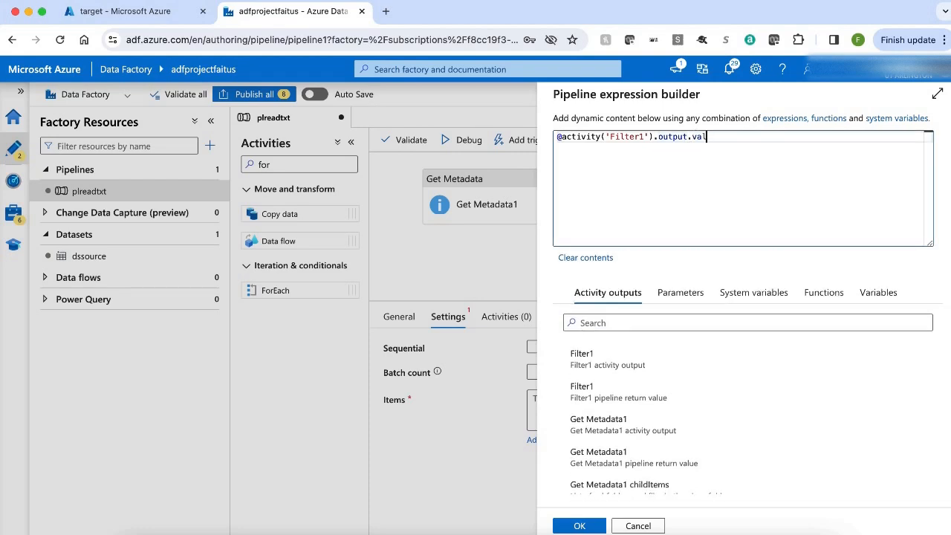
type("ue")
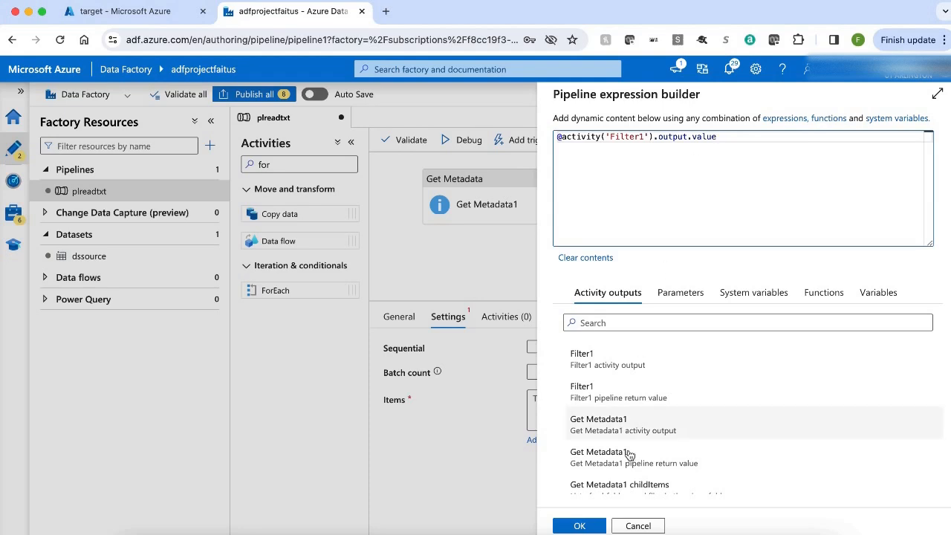
left_click(572, 526)
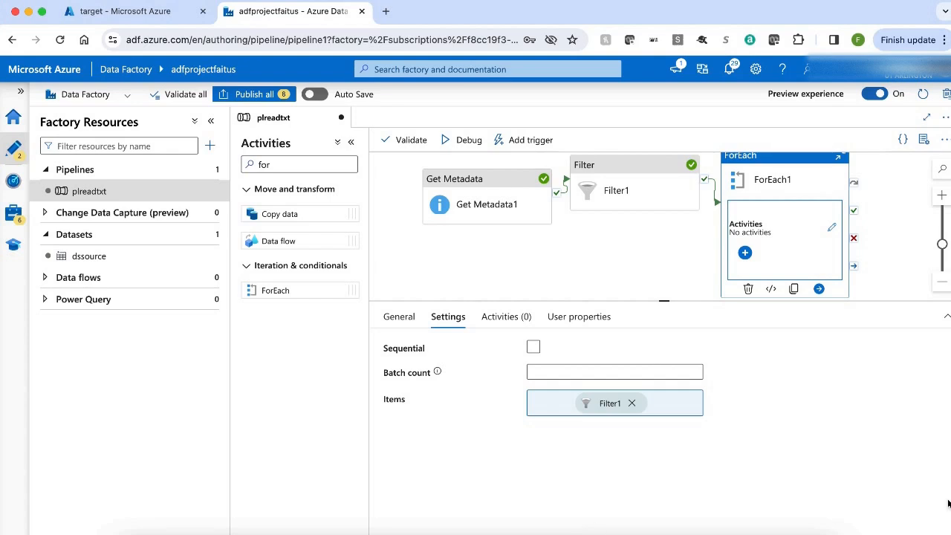
Add a Copy data activity inside the ForEach loop and open its source settings.
left_click(832, 227)
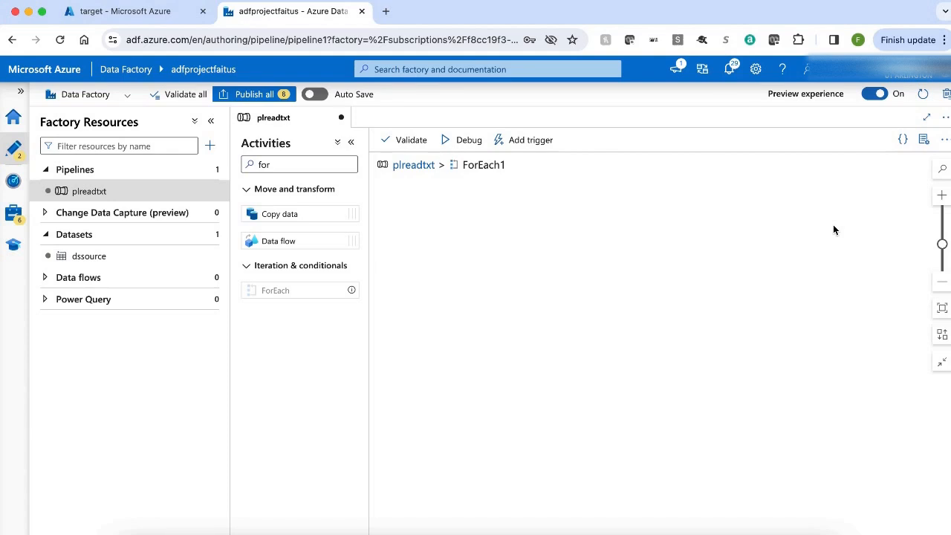
left_click_drag(278, 215, 589, 253)
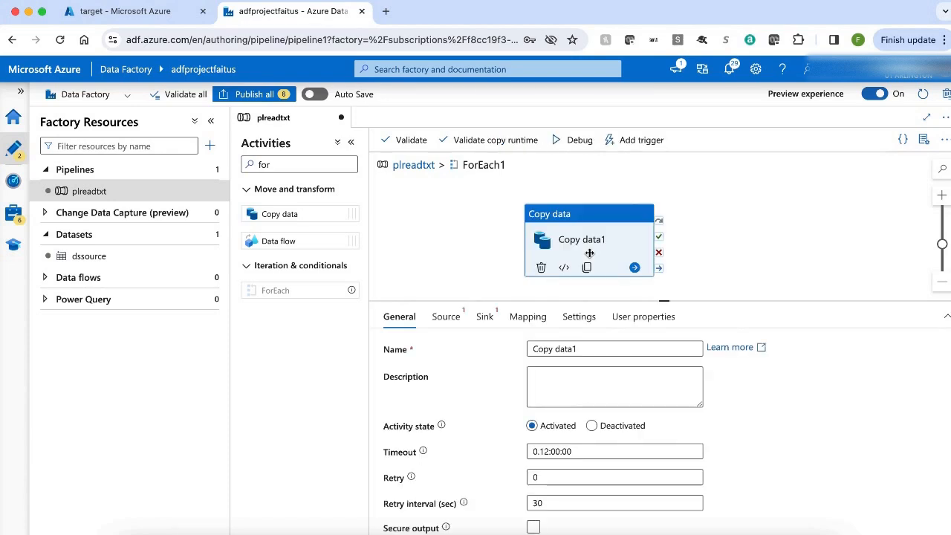
left_click(449, 328)
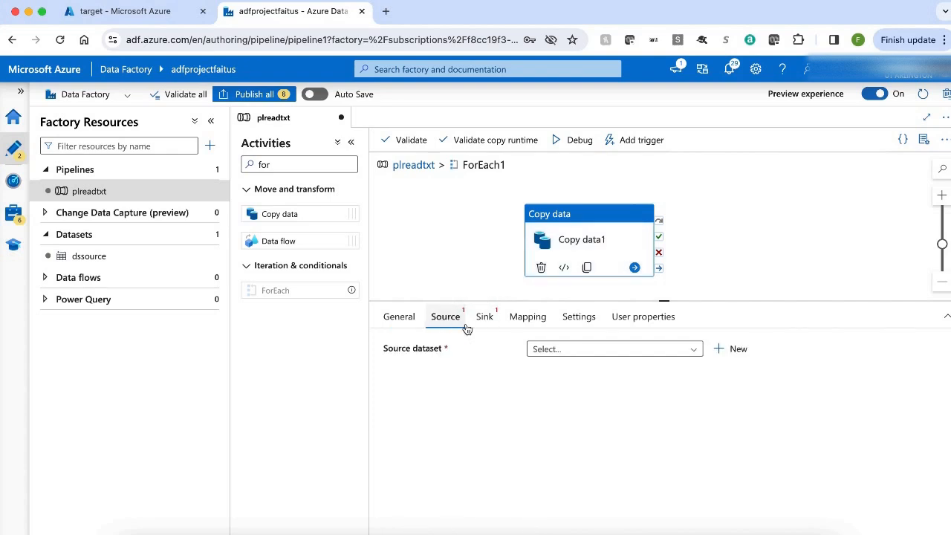
Start a new source dataset for the Copy data activity, using Azure Blob Storage and the DelimitedText format.
left_click(735, 350)
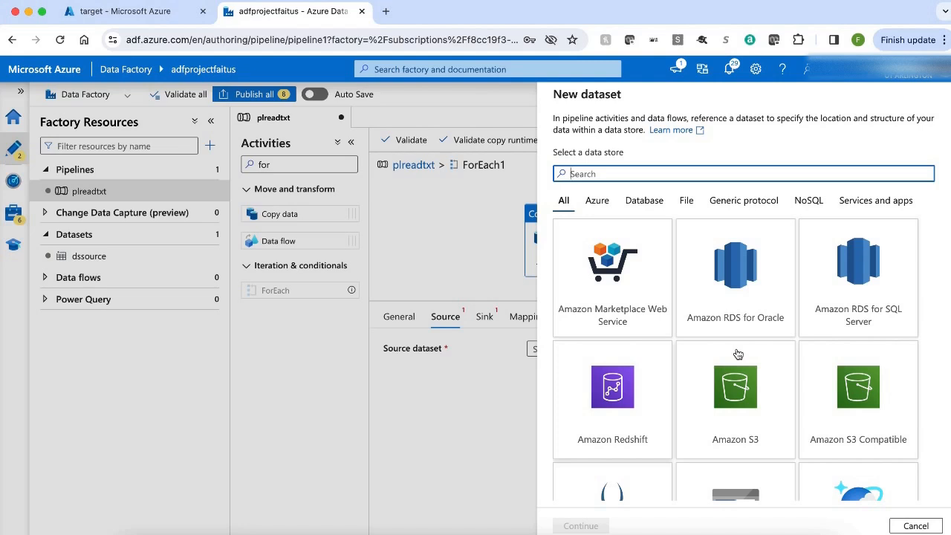
scroll(738, 354, "down", 3)
left_click(735, 415)
left_click(581, 526)
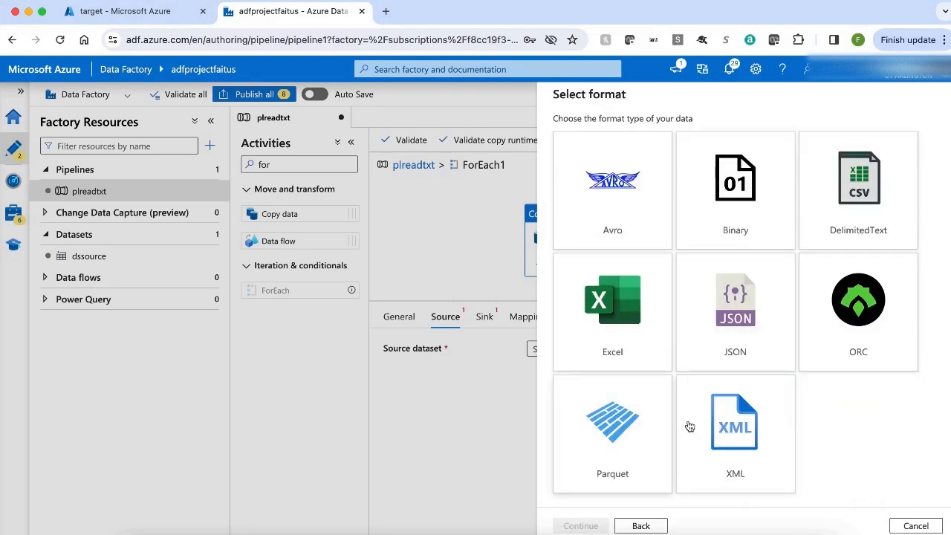
left_click(871, 213)
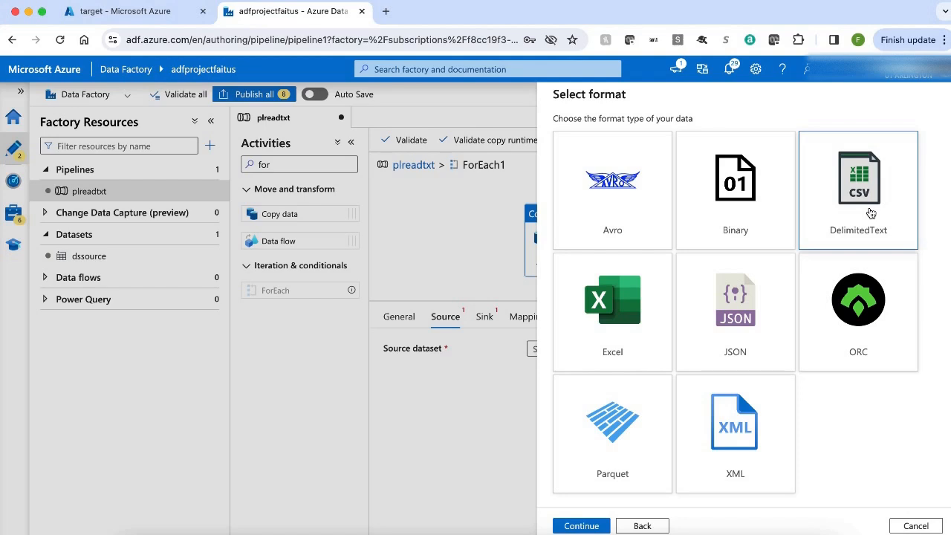
left_click(595, 527)
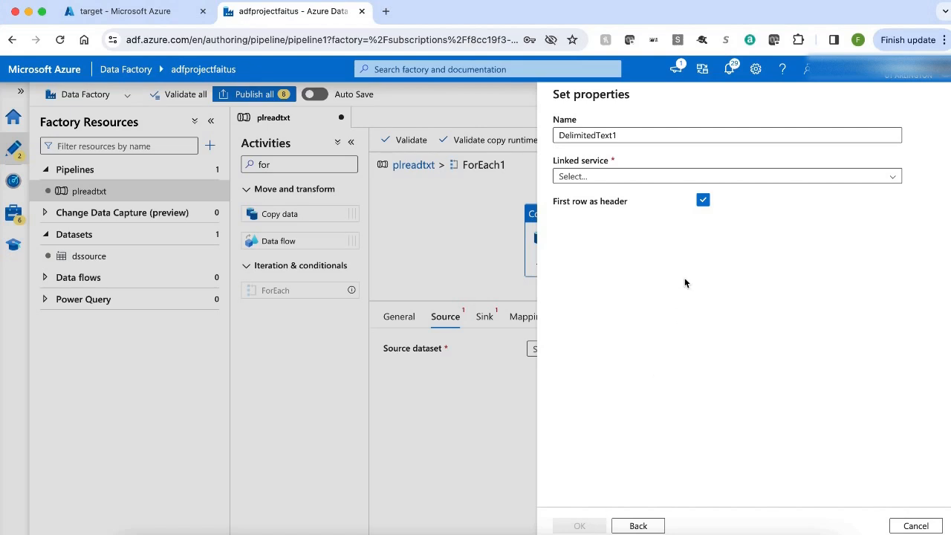
Name the new dataset dssourcetxt.
left_click(638, 133)
key("BackSpace")
key("BackSpace")
key("BackSpace")
key("BackSpace")
key("BackSpace")
key("BackSpace")
key("BackSpace")
key("BackSpace")
key("BackSpace")
key("BackSpace")
key("BackSpace")
key("BackSpace")
key("BackSpace")
key("BackSpace")
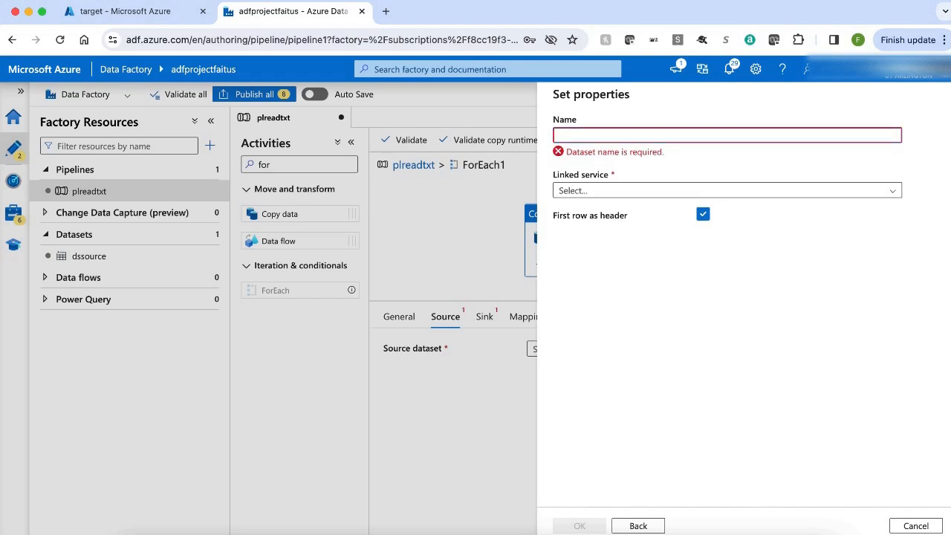
type("ds")
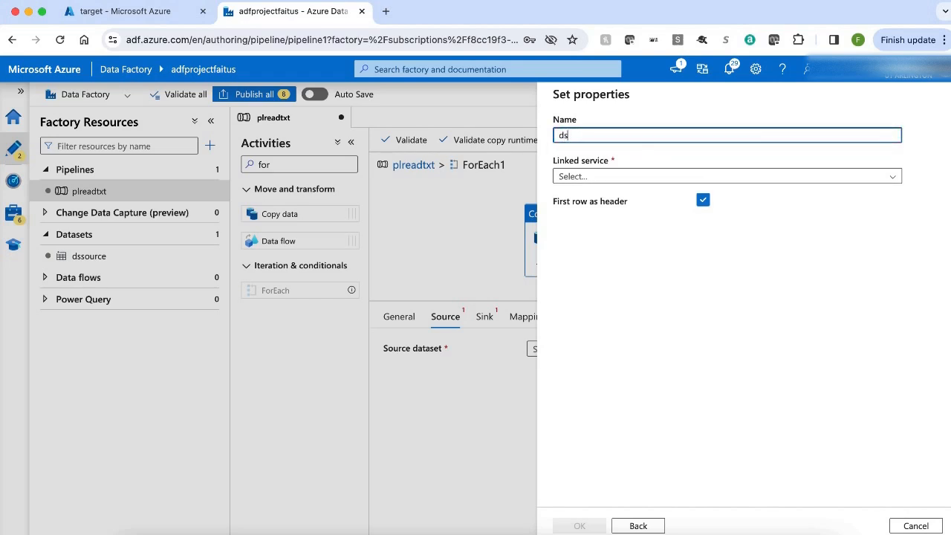
type("sourcetxt")
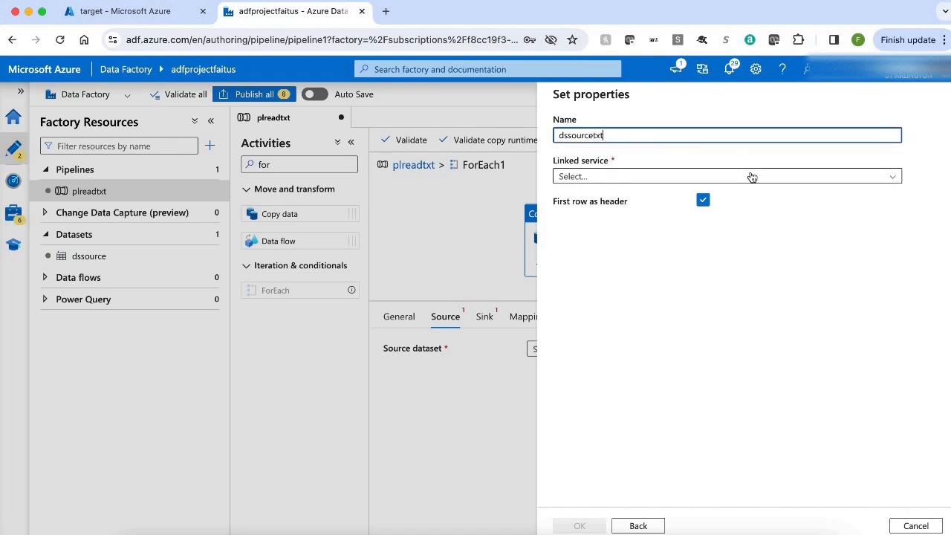
Start a new Azure Blob Storage linked service for the dataset and name it lssourcetxtfile.
left_click(752, 177)
left_click(605, 218)
double_click(647, 146)
type("l")
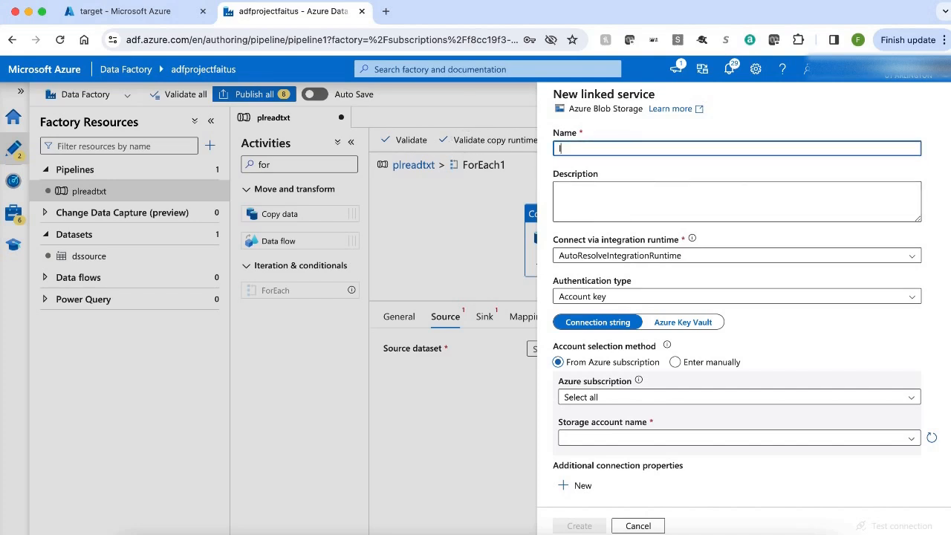
type("ssourcetxtfile")
Select the Azure for Students subscription and storage account safaitusjeline, test the connection, and create the linked service.
left_click(677, 399)
left_click(658, 436)
scroll(660, 416, "down", 1)
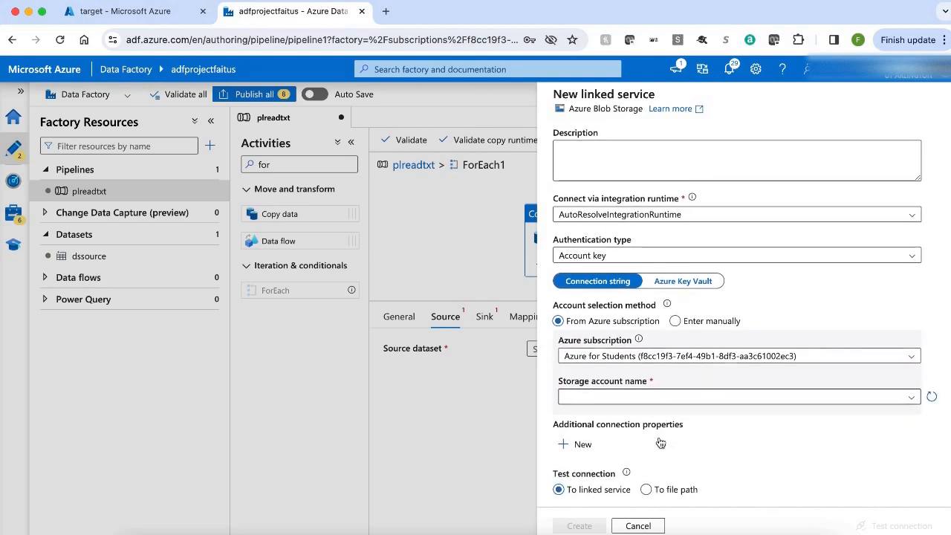
left_click(666, 398)
left_click(610, 434)
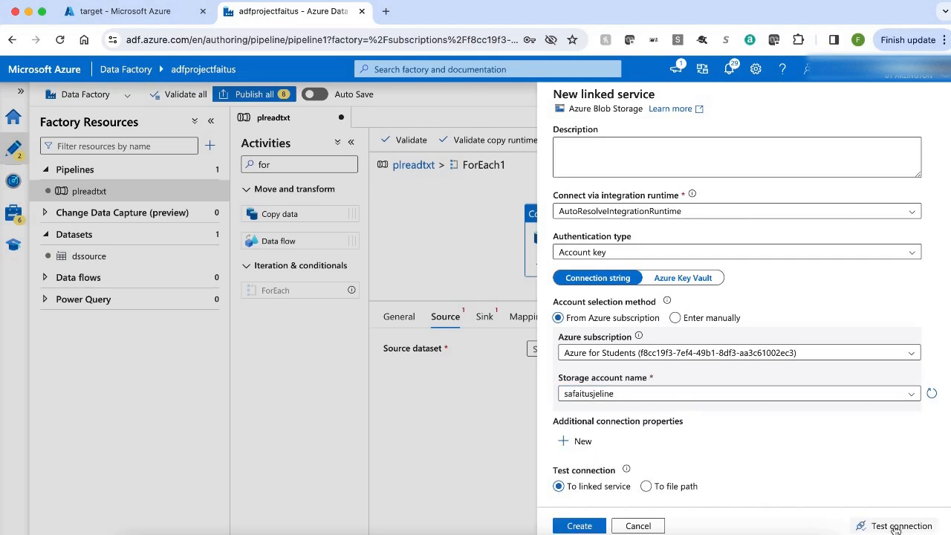
left_click(896, 528)
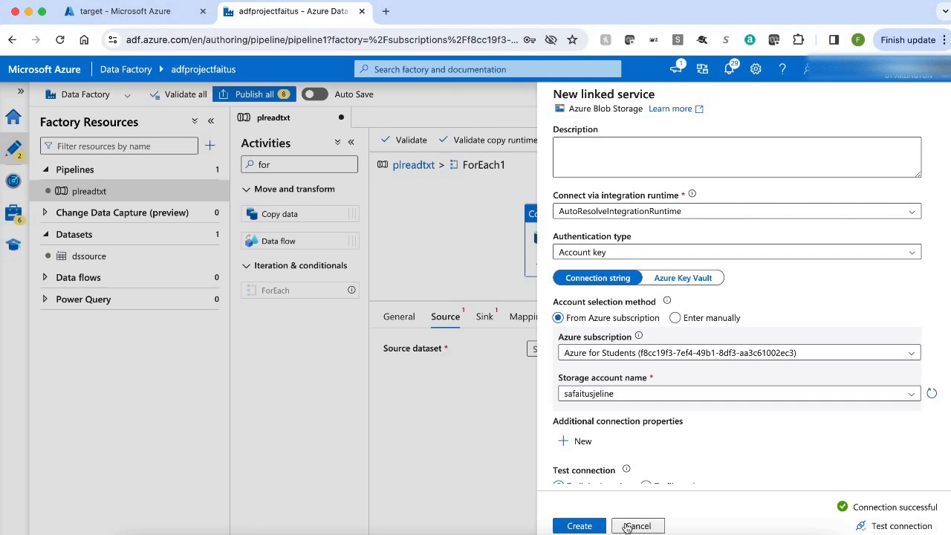
left_click(592, 528)
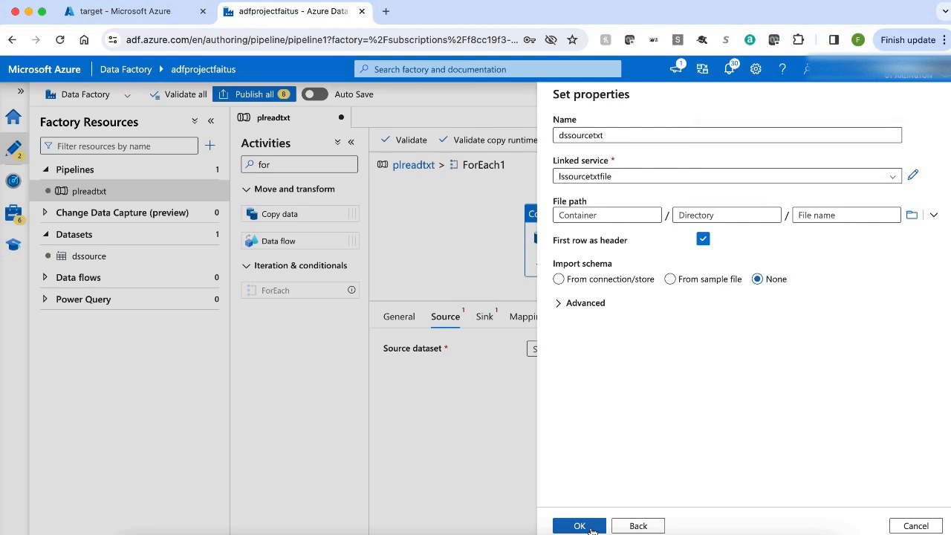
Point the dssourcetxt dataset to the source container, set schema import to None, and create the dataset.
left_click(912, 215)
left_click(599, 166)
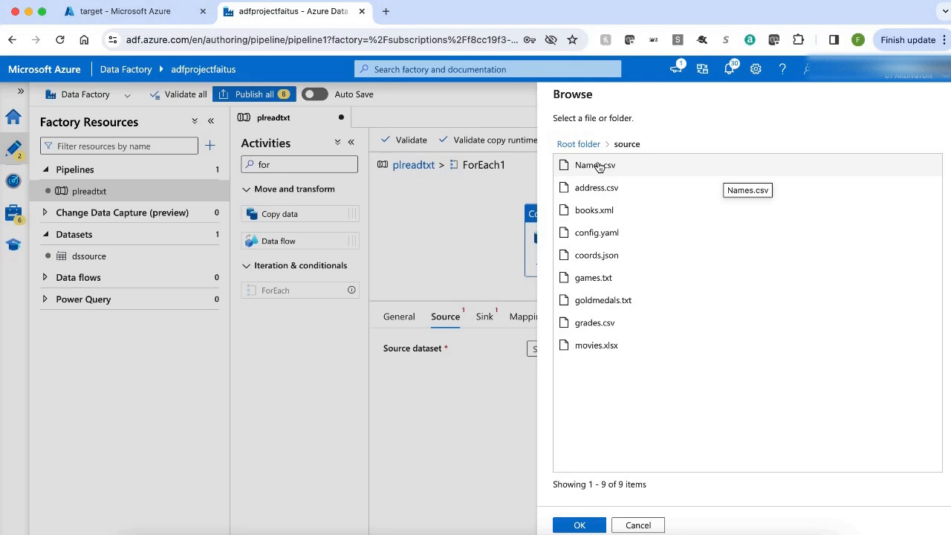
left_click(583, 525)
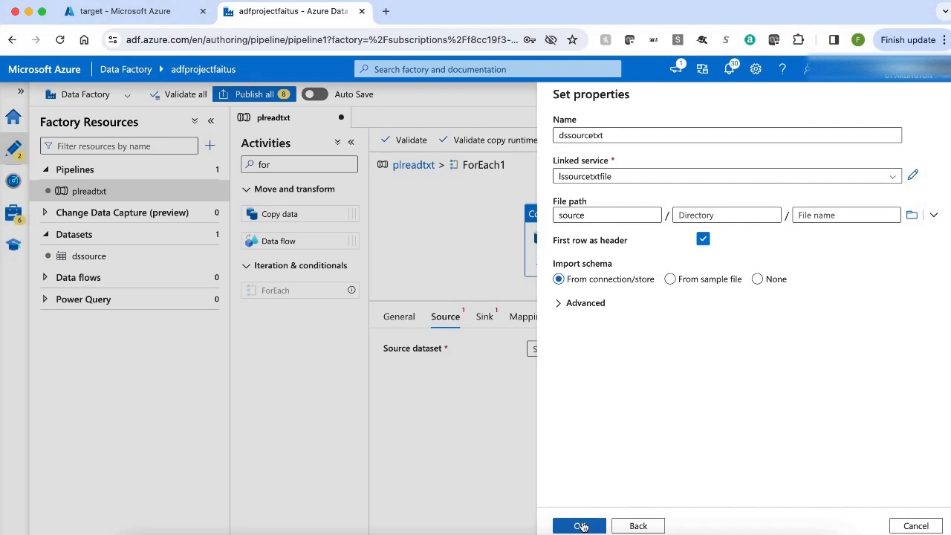
left_click(758, 280)
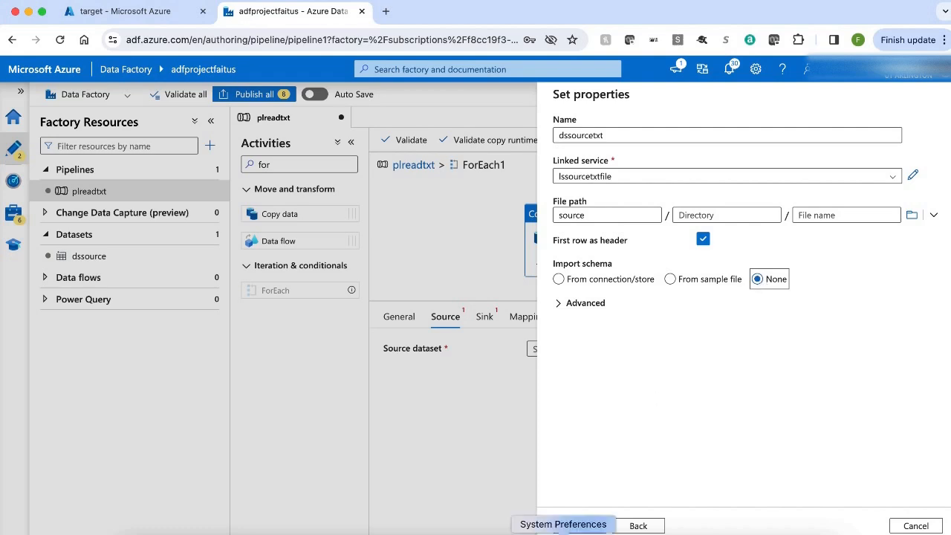
left_click(578, 525)
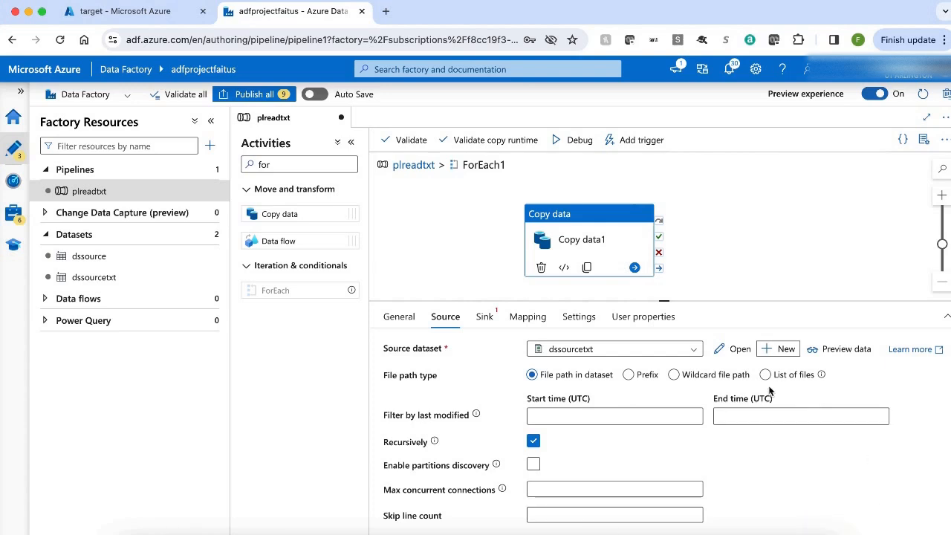
Open the dssourcetxt dataset and add a String parameter named filename.
left_click(738, 349)
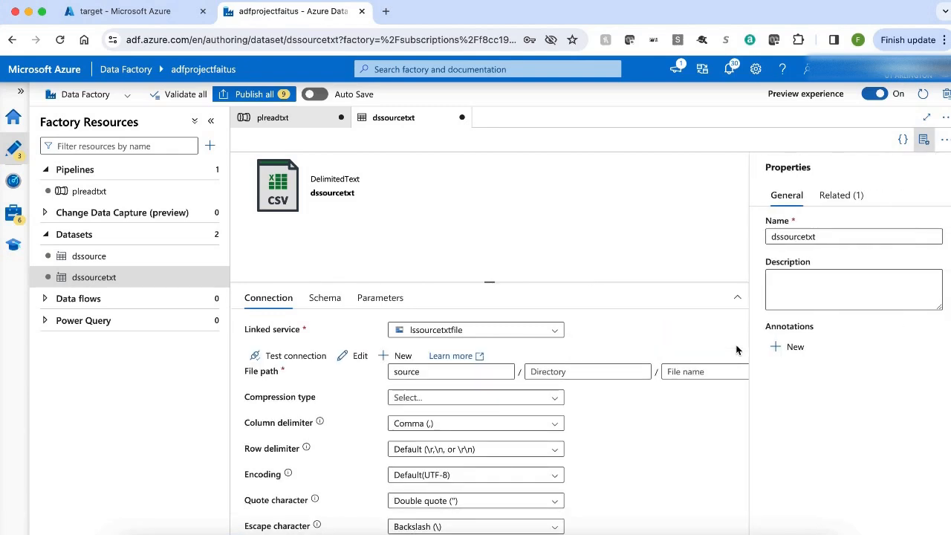
left_click(391, 300)
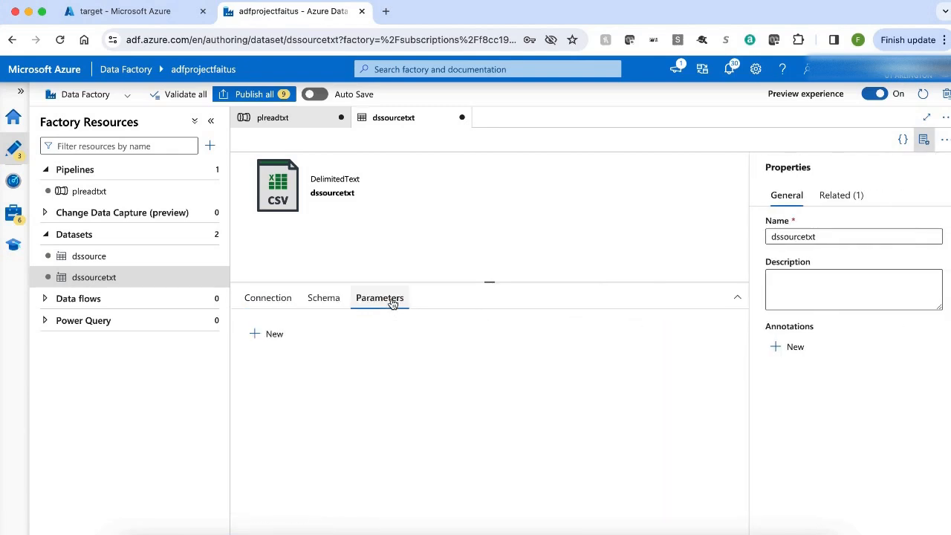
left_click(268, 335)
left_click(295, 382)
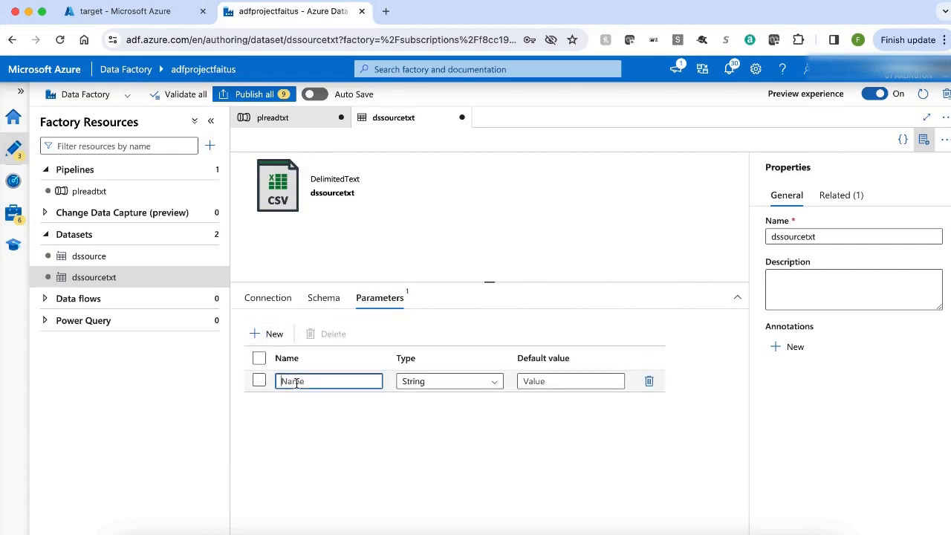
type("filename")
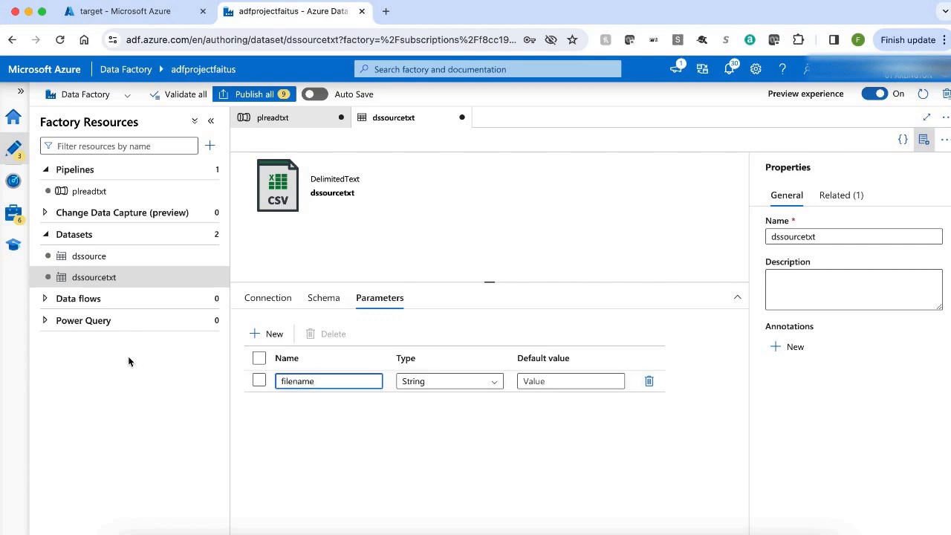
left_click(272, 297)
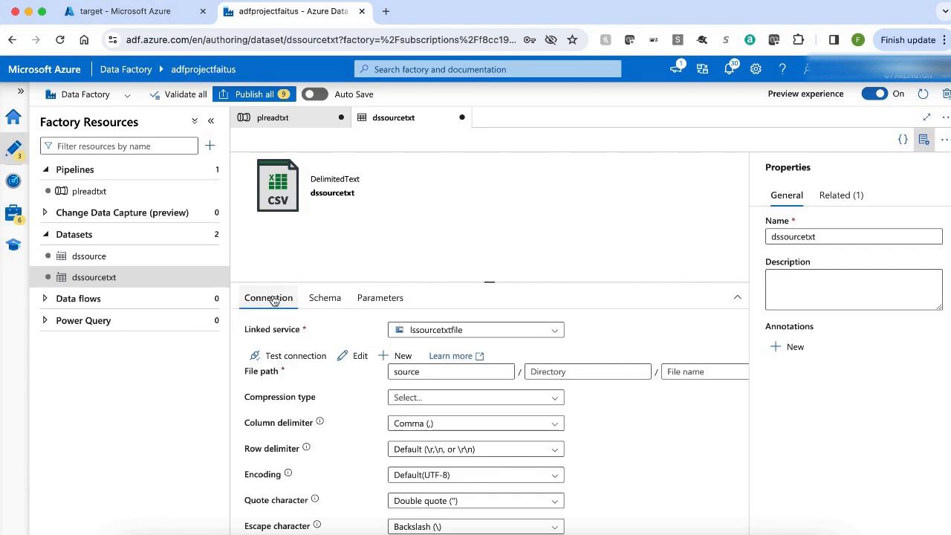
left_click(691, 371)
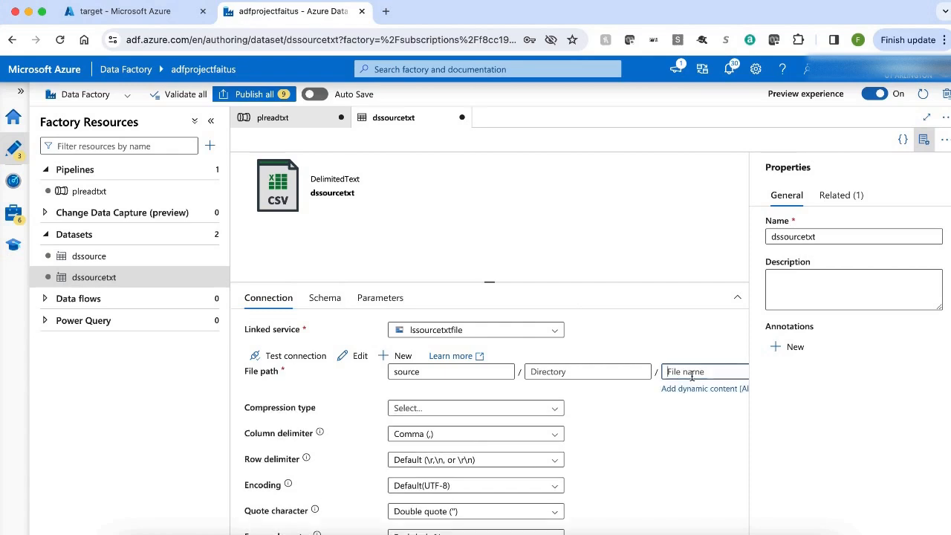
left_click(923, 140)
left_click(720, 358)
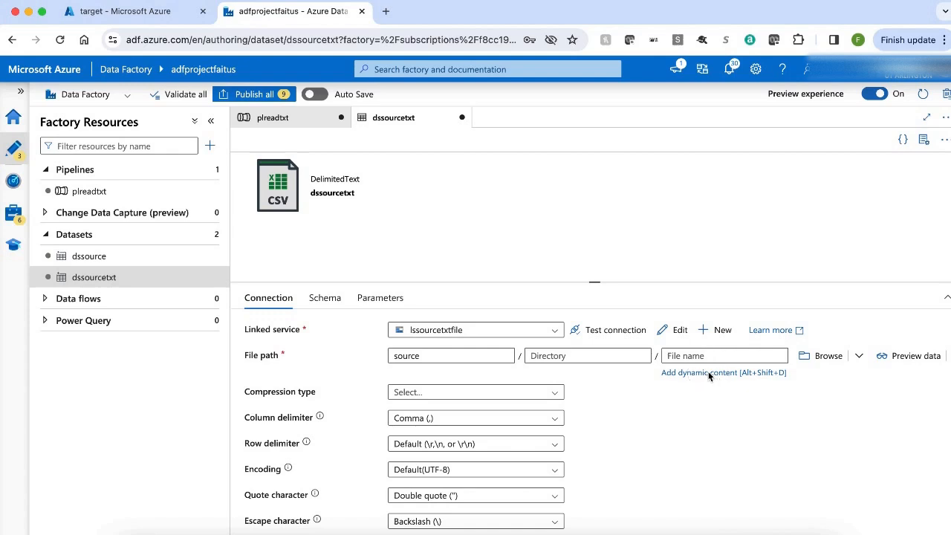
left_click(673, 372)
left_click(584, 355)
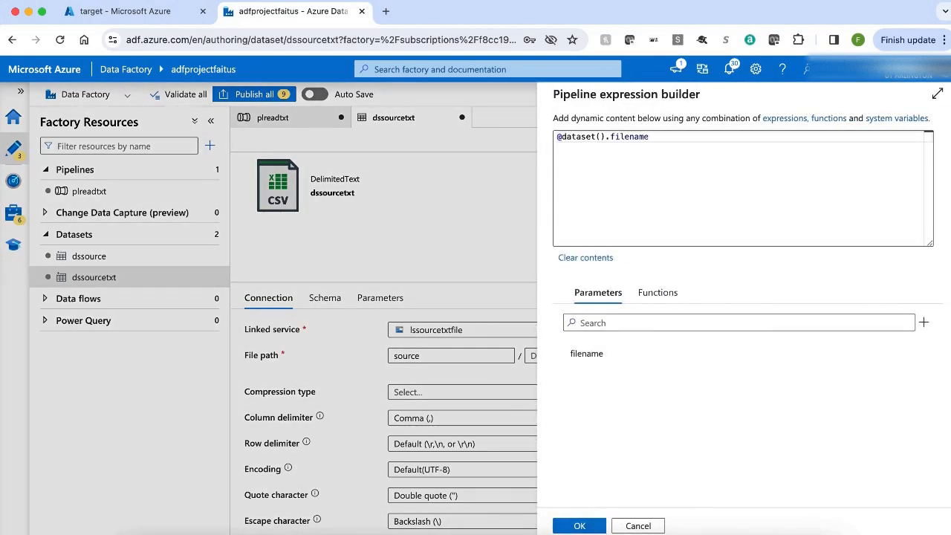
left_click(580, 526)
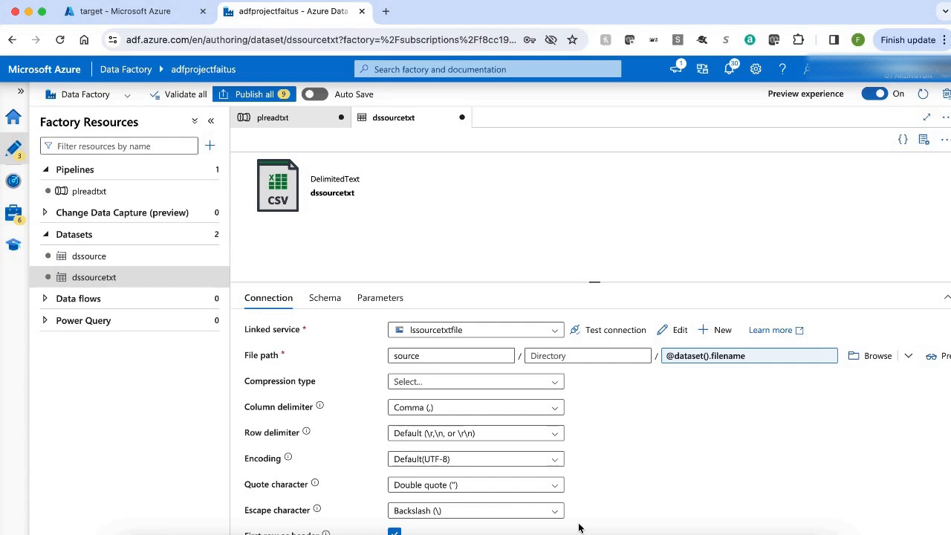
left_click(271, 117)
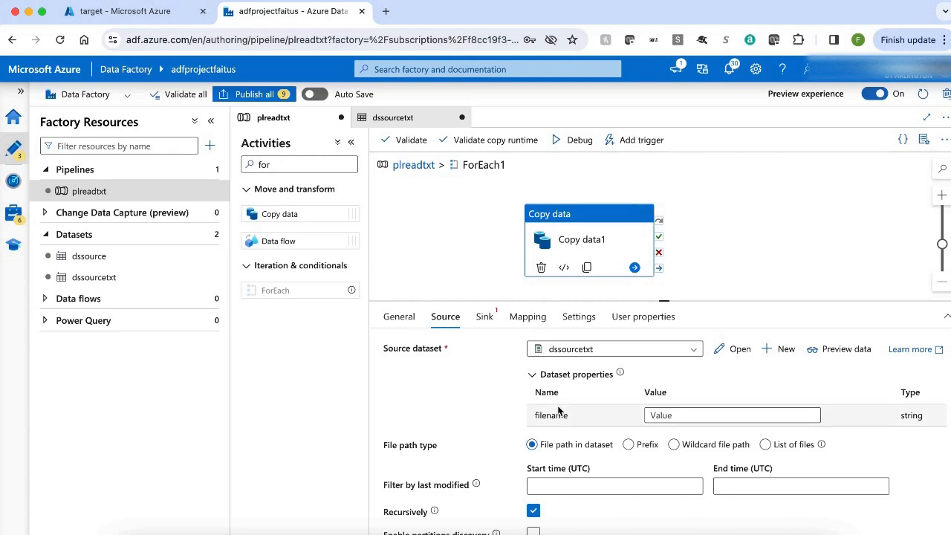
left_click(717, 414)
left_click(691, 431)
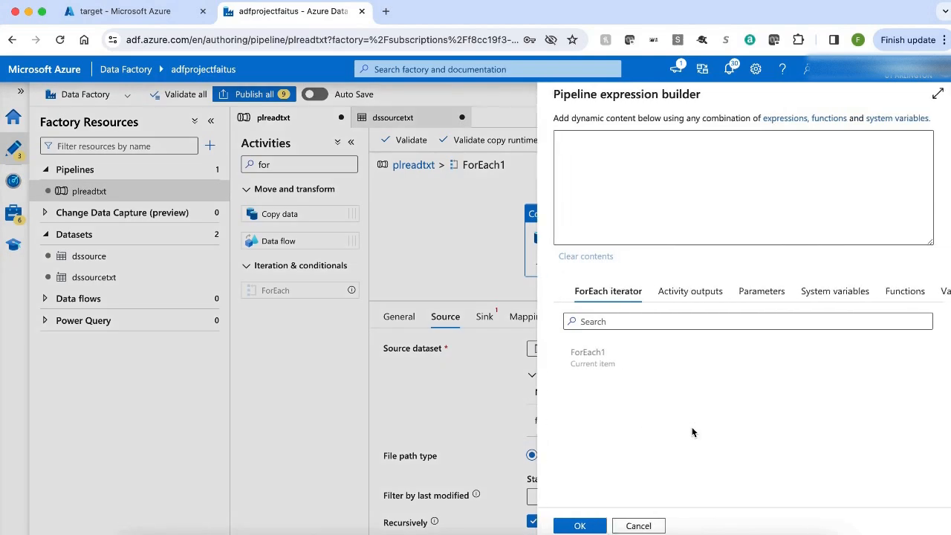
left_click(600, 360)
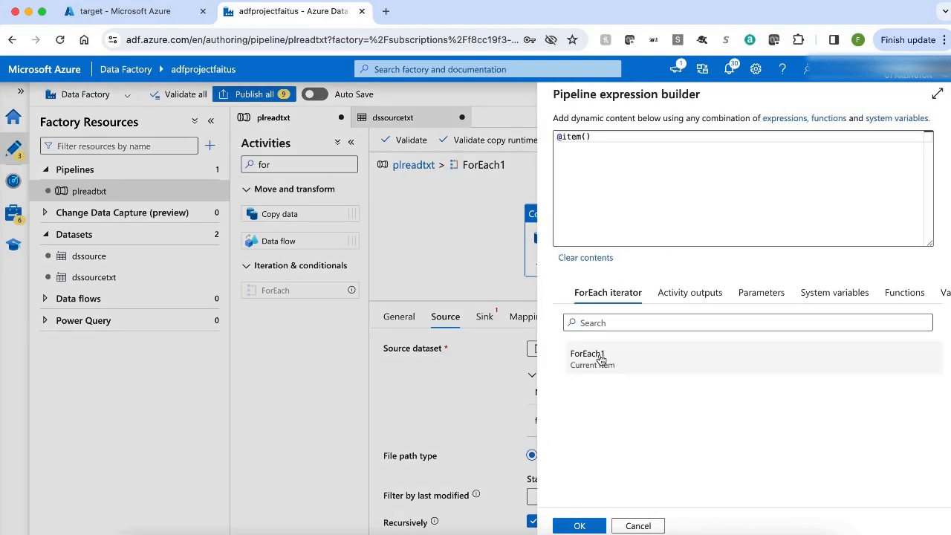
left_click(597, 138)
type(".name")
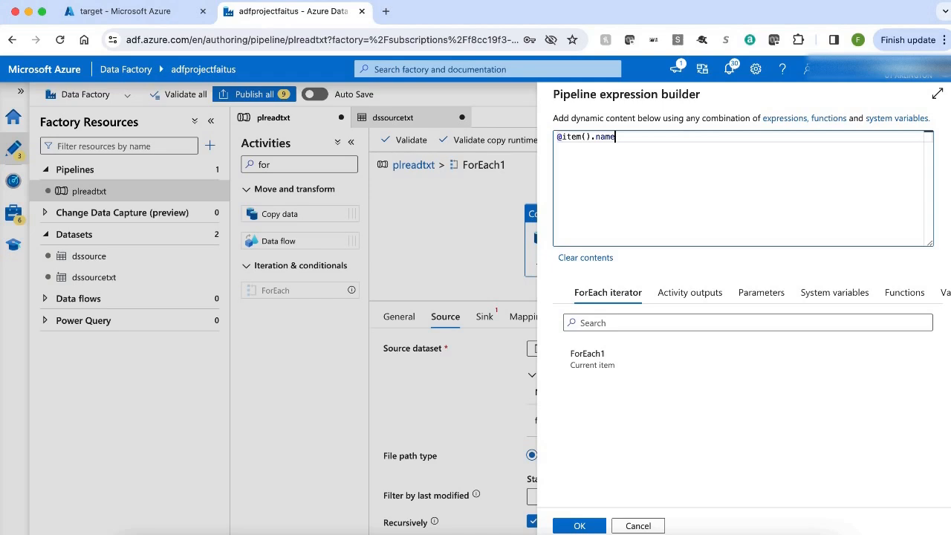
left_click(581, 527)
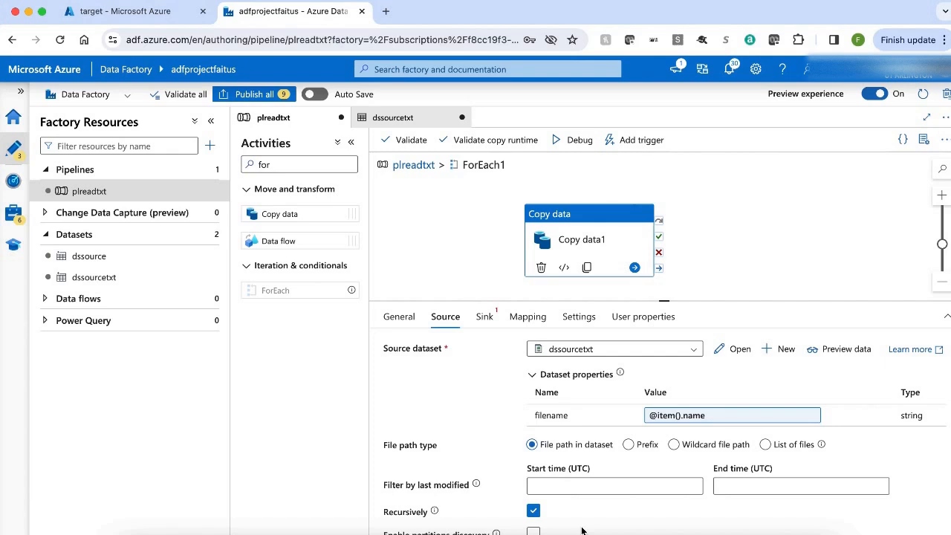
Start a new sink dataset for the Copy data activity, using Azure Blob Storage and the DelimitedText format.
left_click(490, 320)
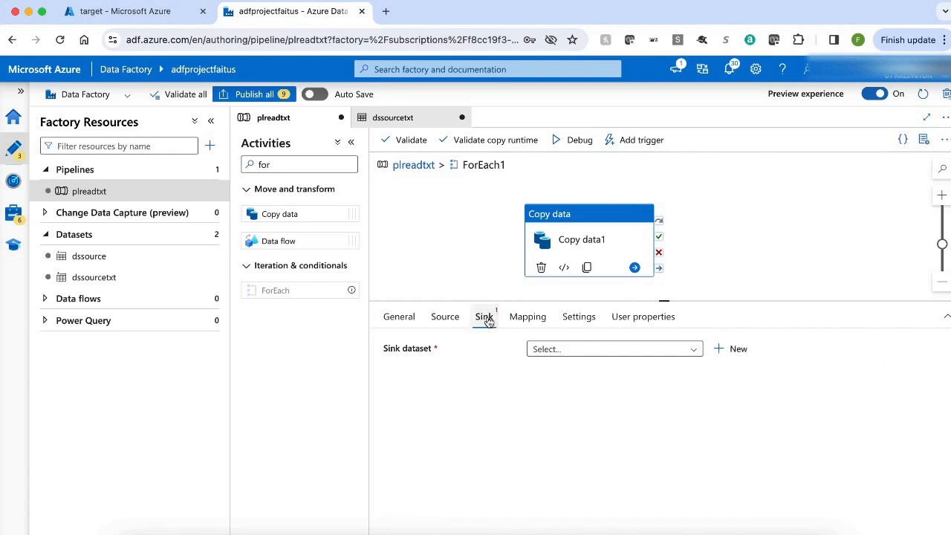
left_click(736, 350)
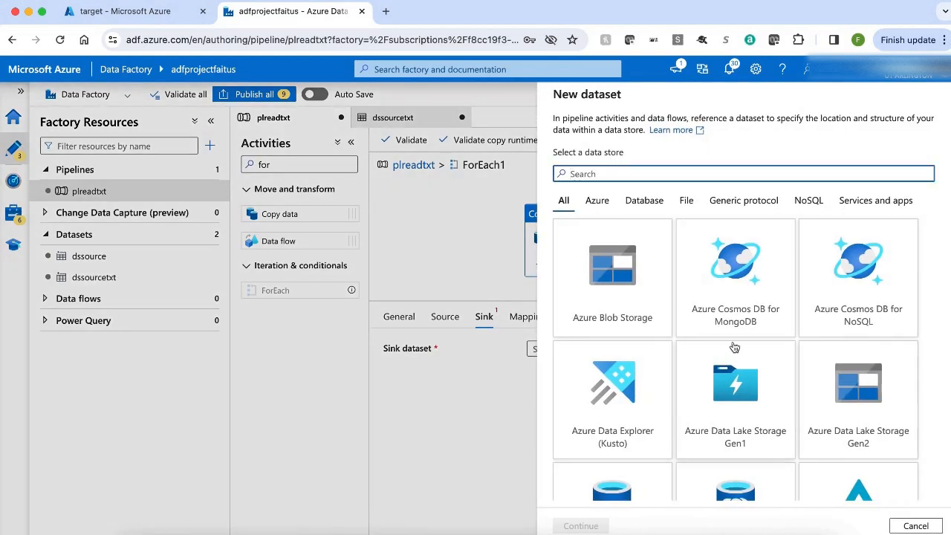
left_click(639, 278)
left_click(584, 526)
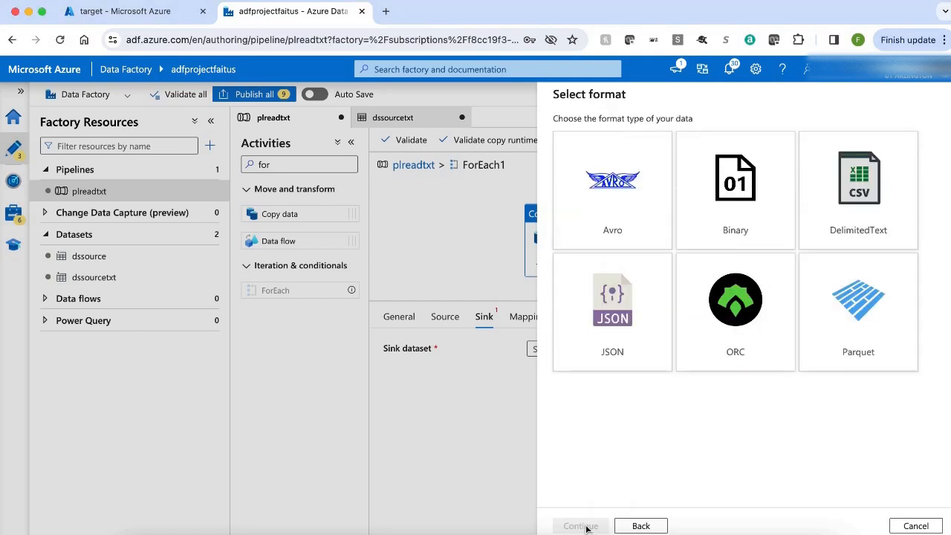
left_click(854, 195)
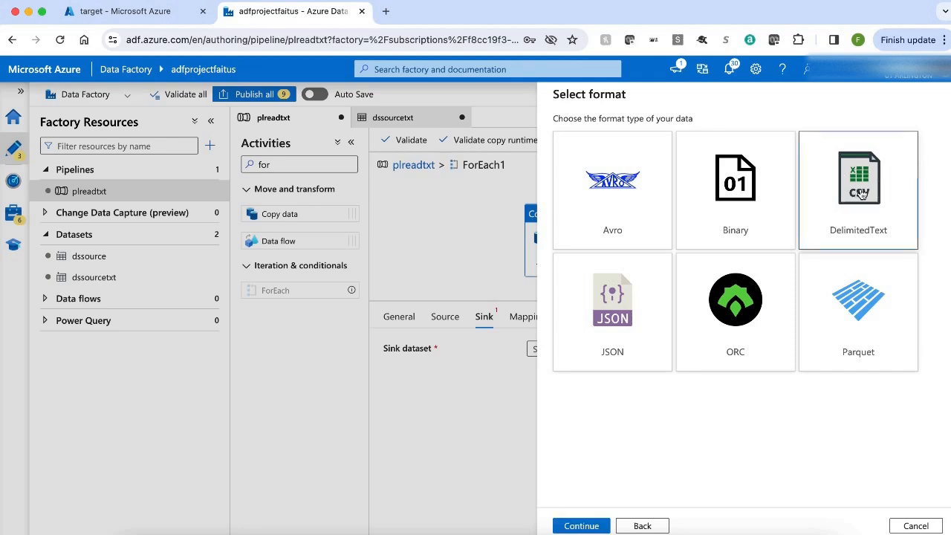
left_click(584, 527)
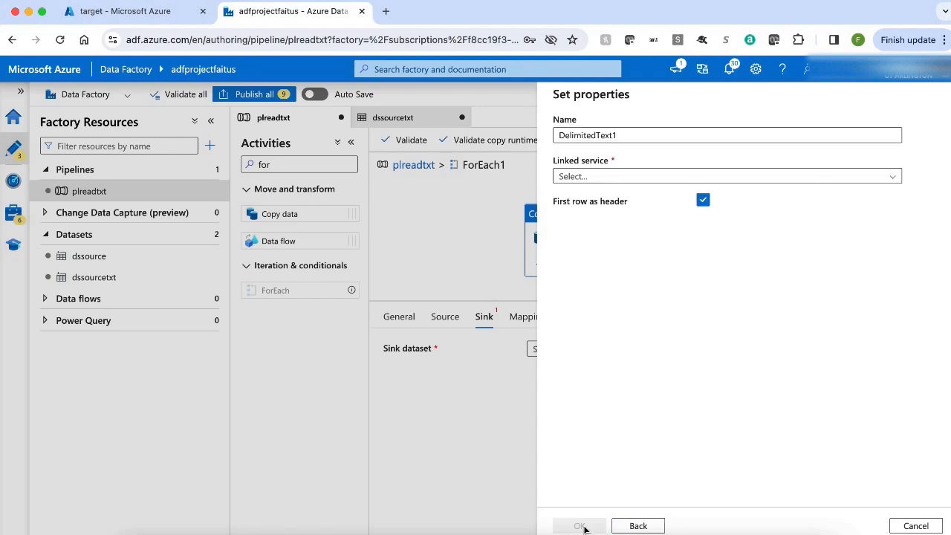
Create a new linked service for the sink dataset with the Azure for Students subscription and storage account safaitusjeline, testing the connection first.
left_click(889, 179)
left_click(639, 218)
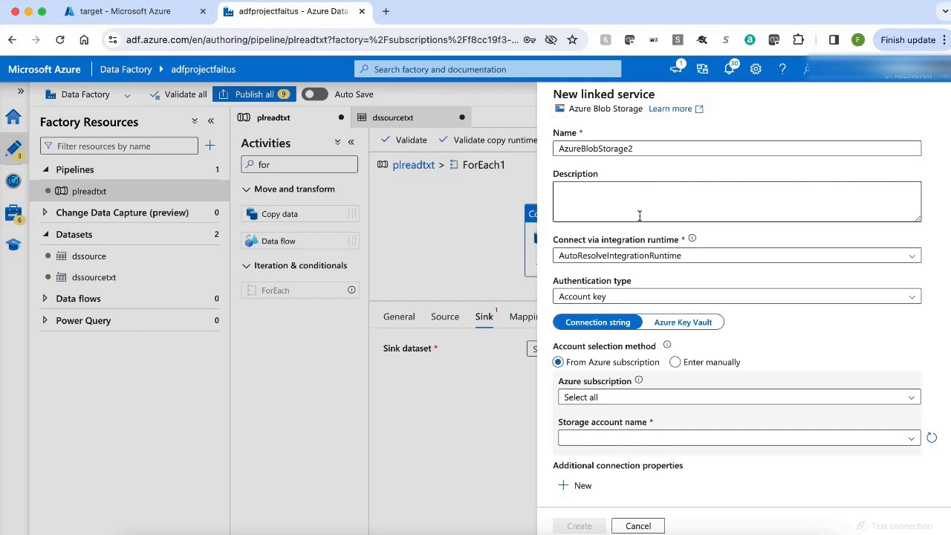
left_click(658, 397)
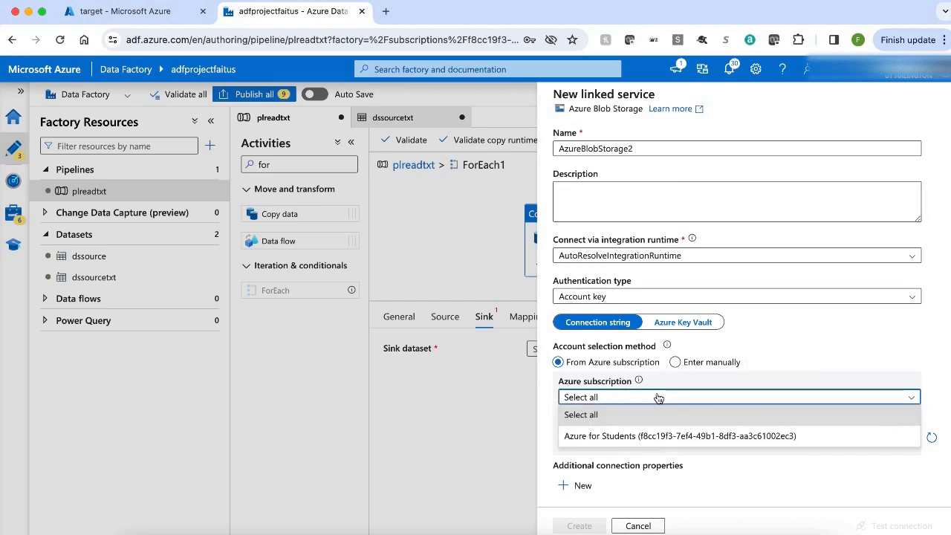
left_click(639, 437)
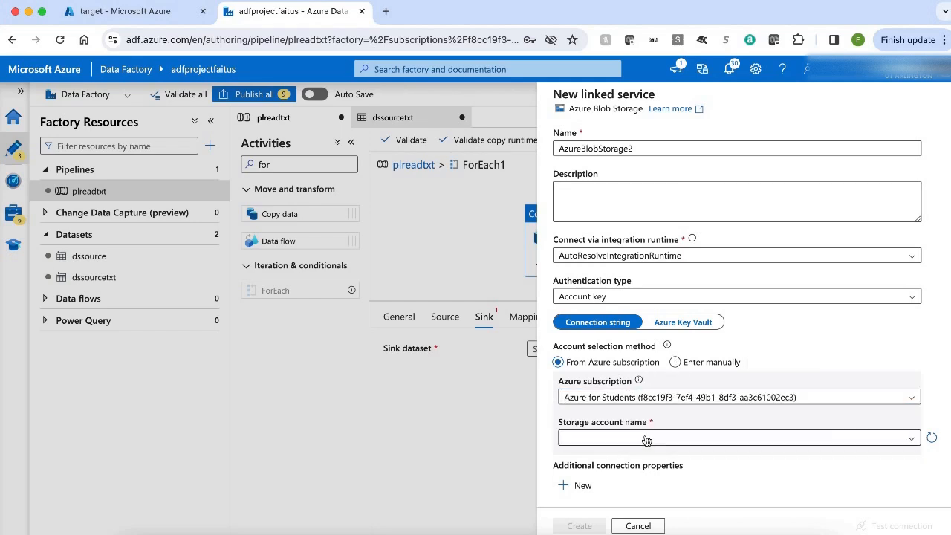
left_click(907, 443)
left_click(785, 479)
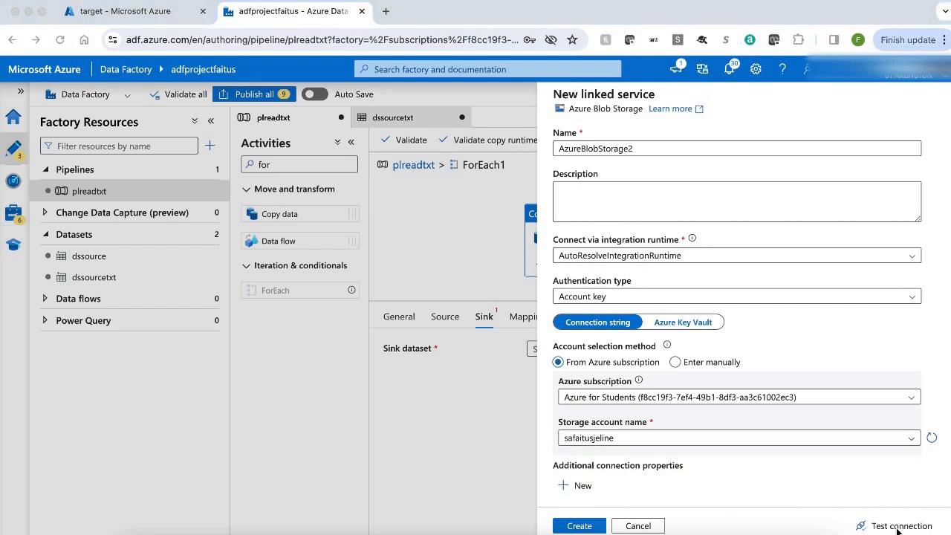
left_click(896, 529)
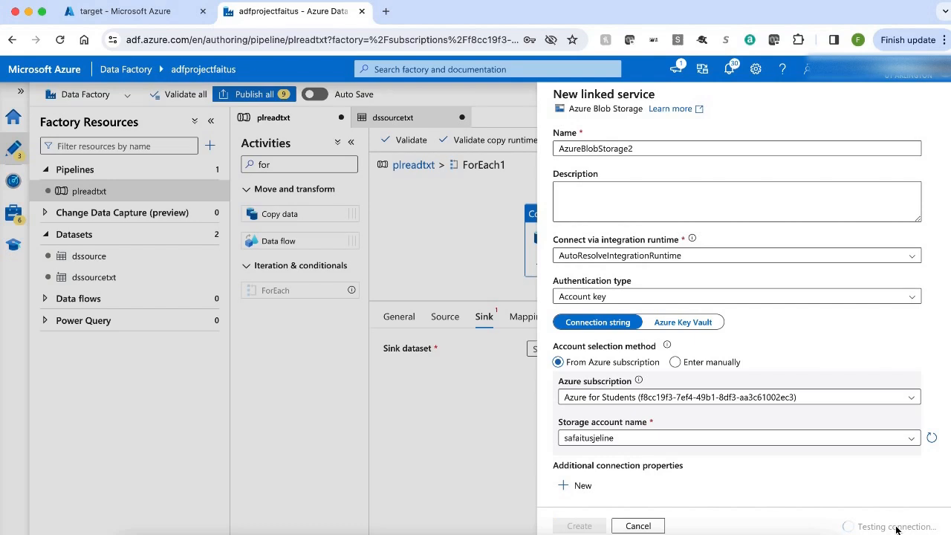
left_click(573, 527)
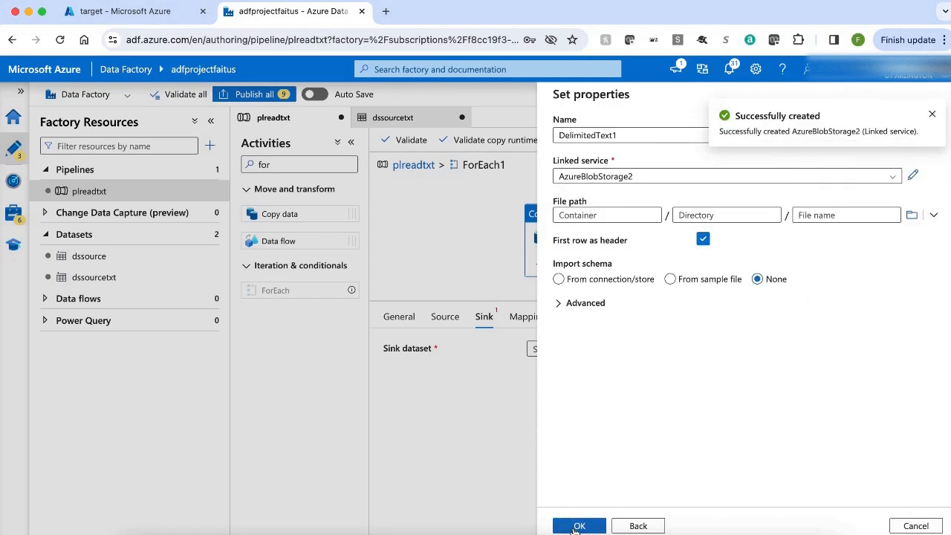
Point the sink dataset to the target container, set schema import to None, and create the dataset.
left_click(916, 215)
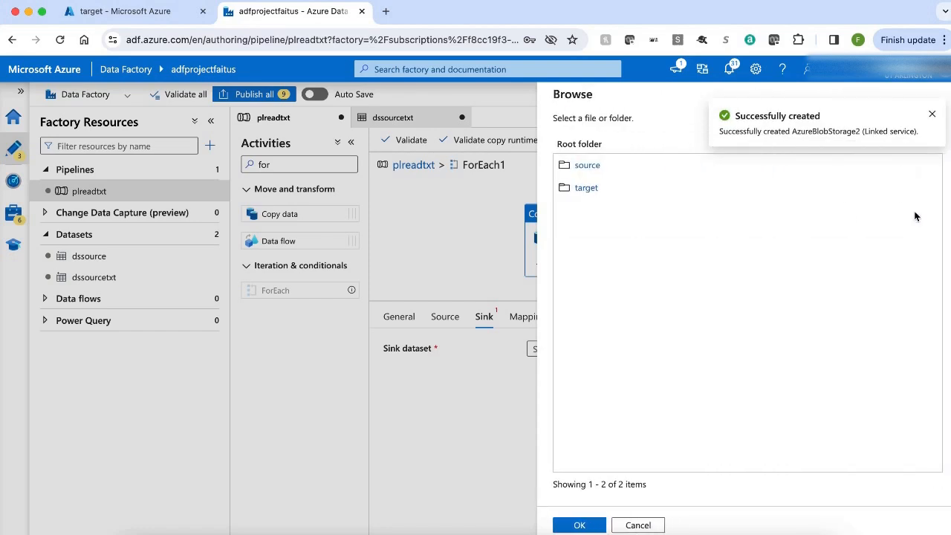
left_click(602, 192)
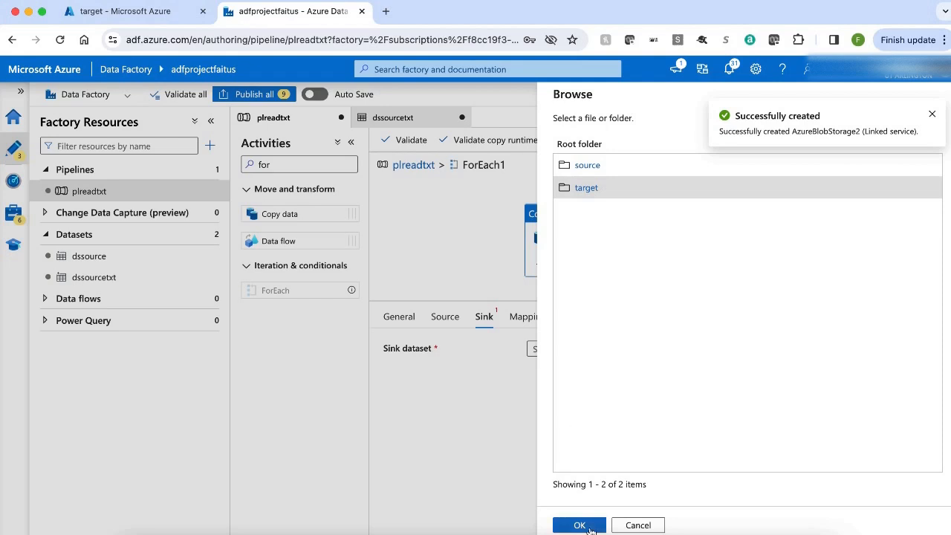
left_click(580, 526)
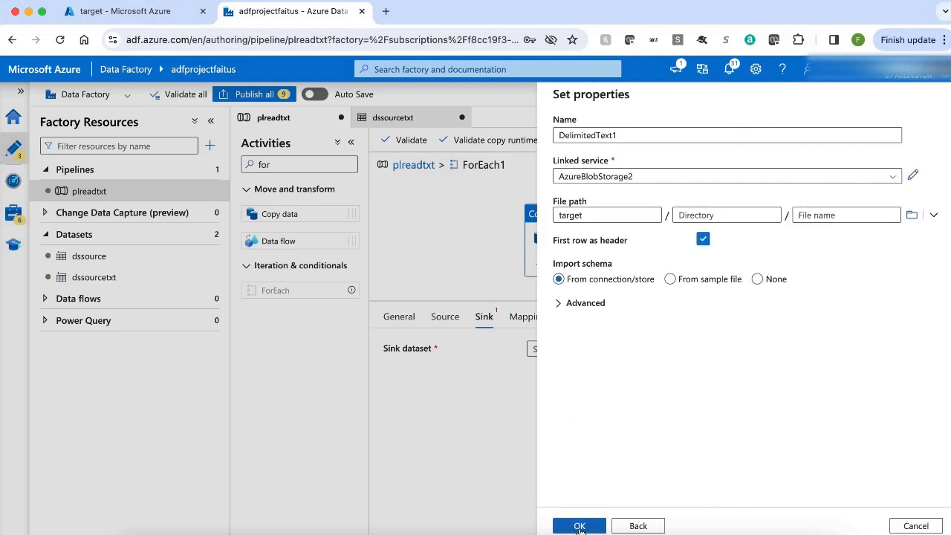
left_click(756, 281)
left_click(756, 282)
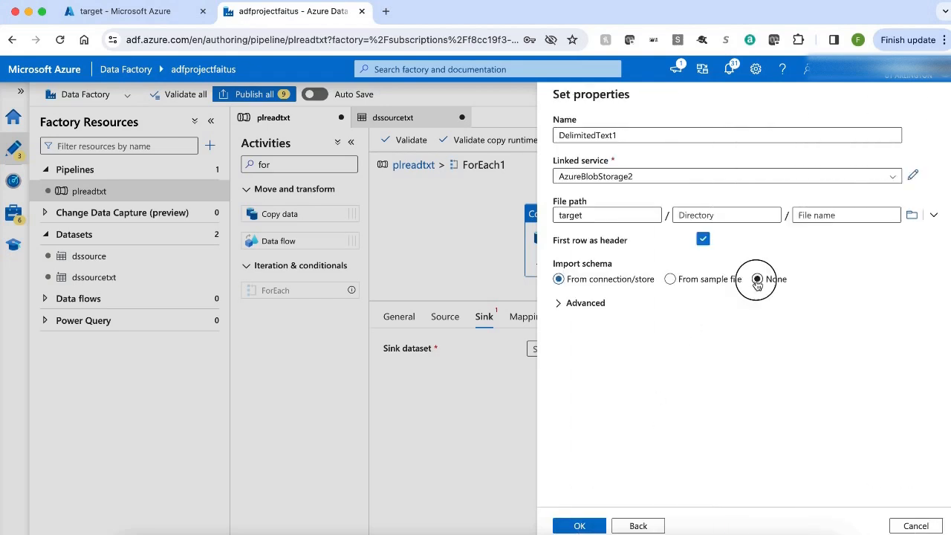
left_click(580, 526)
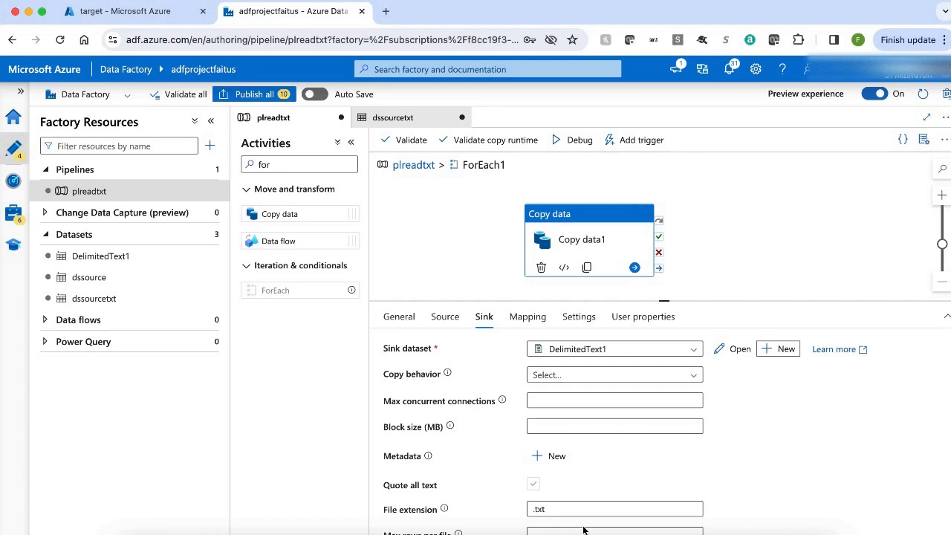
Open the Copy data activity's sink dataset DelimitedText1 and add a String parameter named filename.
left_click(736, 348)
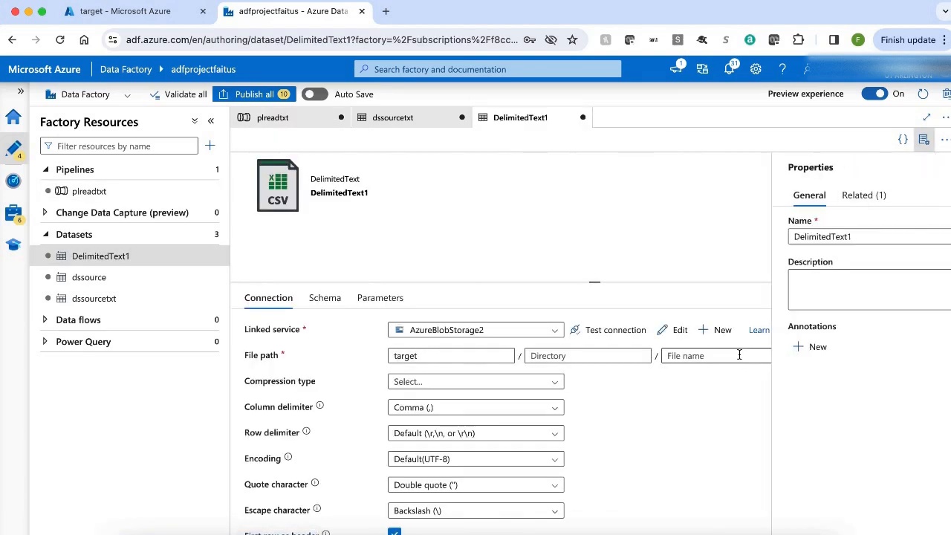
left_click(923, 139)
left_click(396, 299)
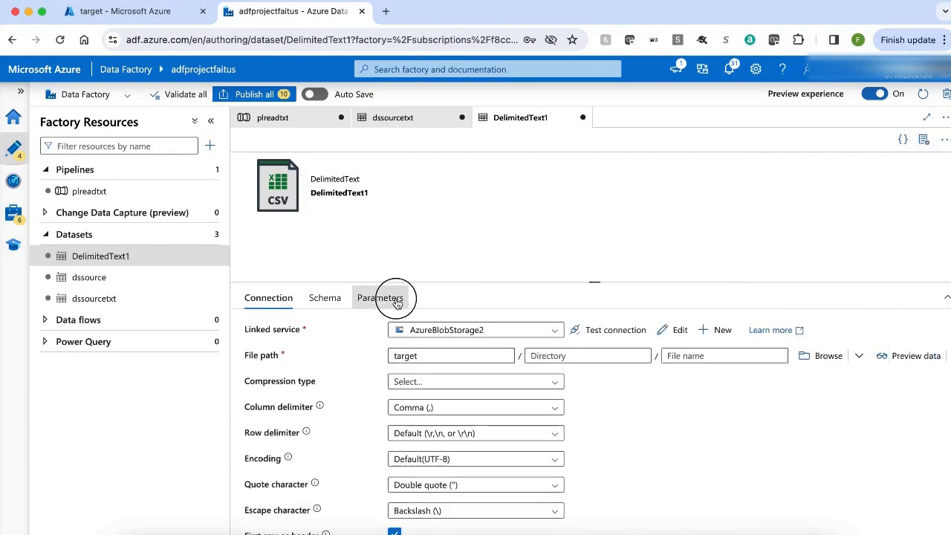
left_click(268, 335)
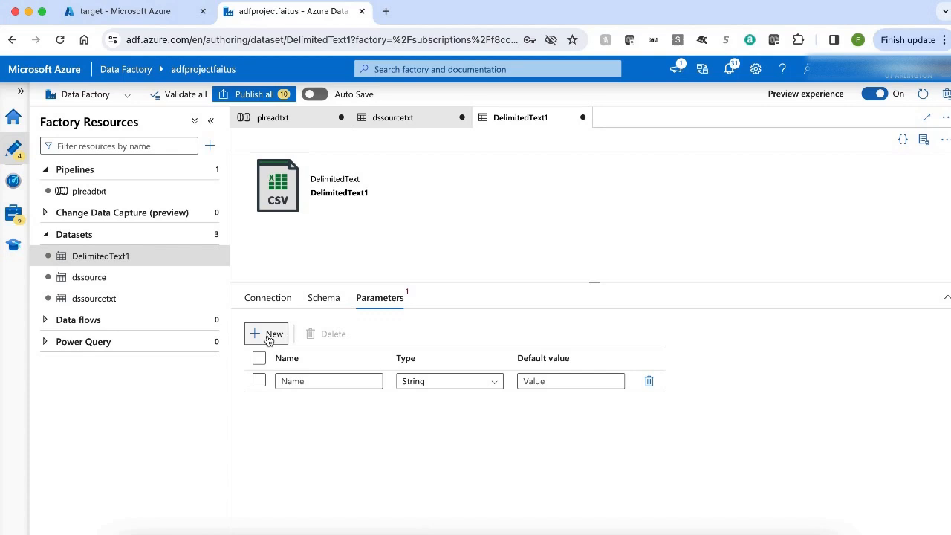
left_click(312, 385)
type("filename")
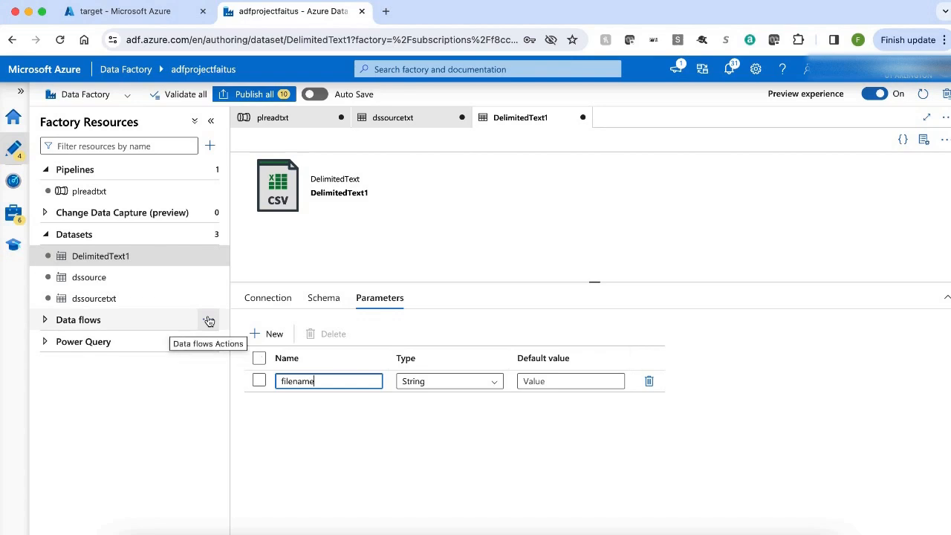
left_click(283, 305)
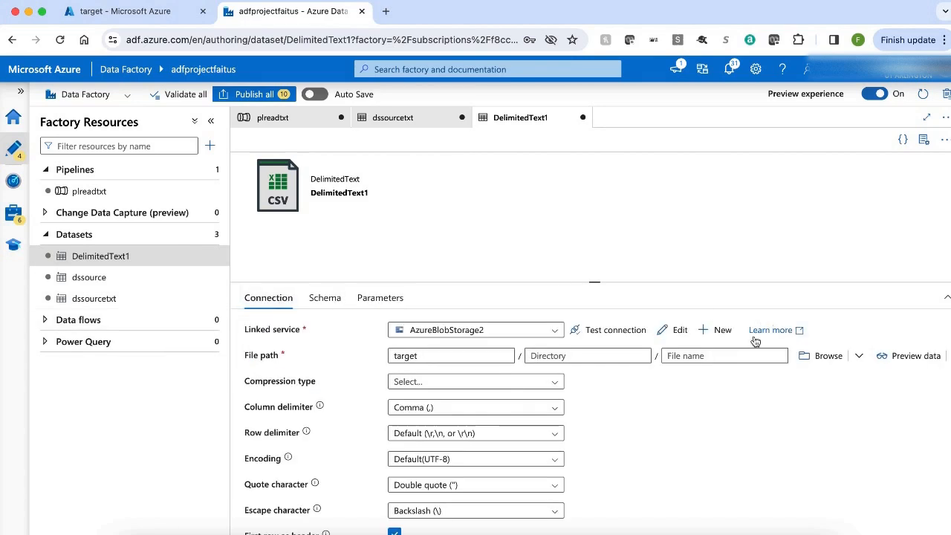
left_click(719, 356)
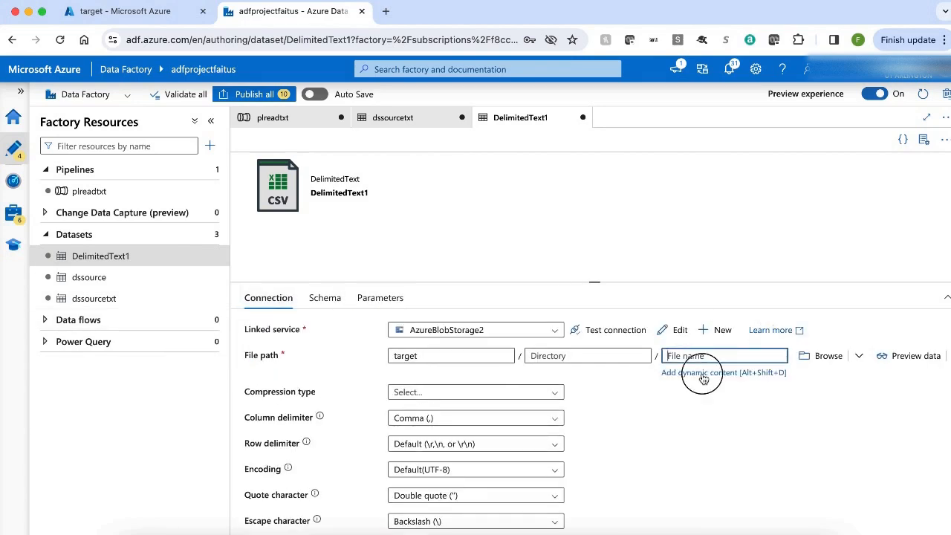
left_click(703, 376)
left_click(592, 298)
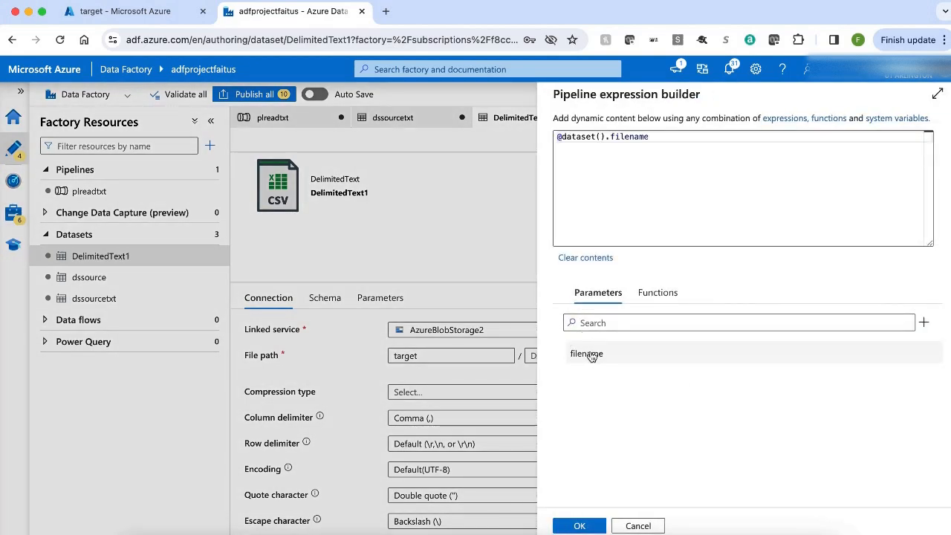
left_click(575, 524)
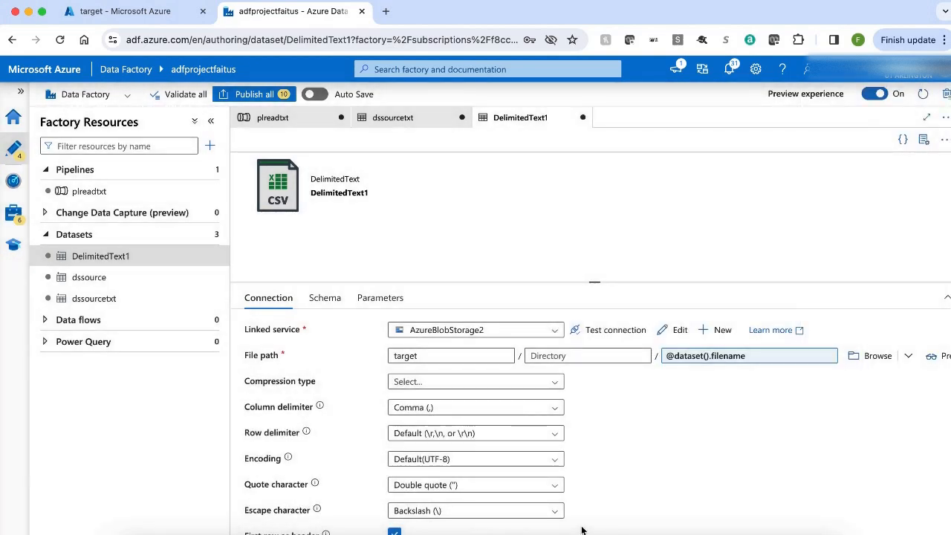
left_click(272, 119)
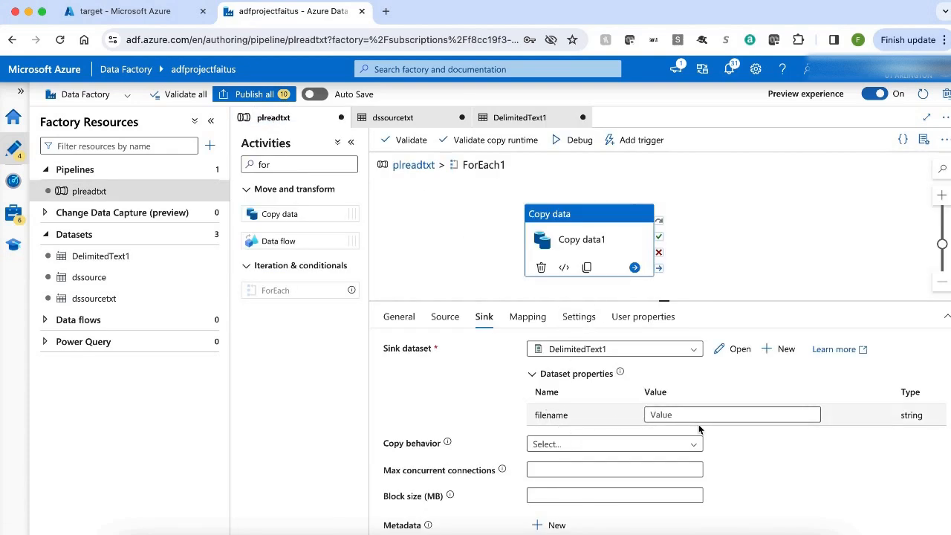
left_click(761, 419)
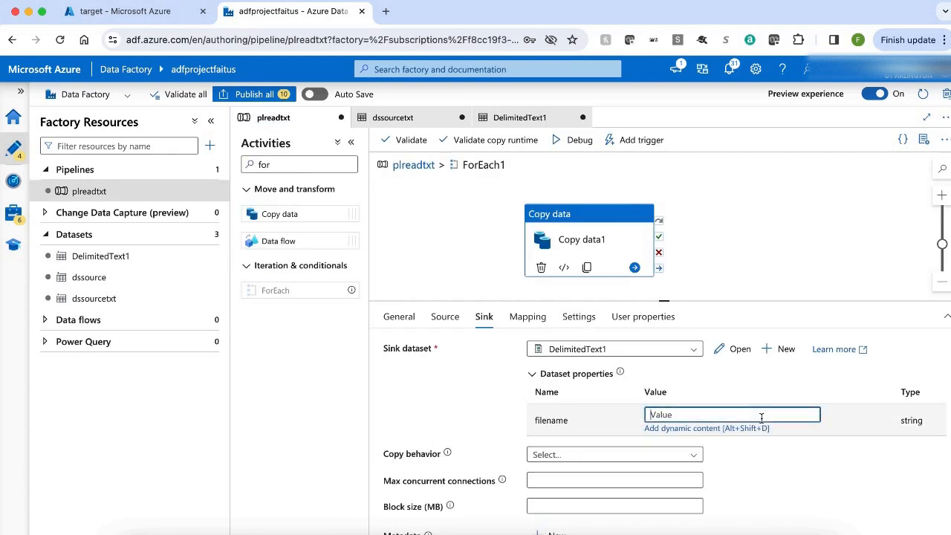
left_click(710, 431)
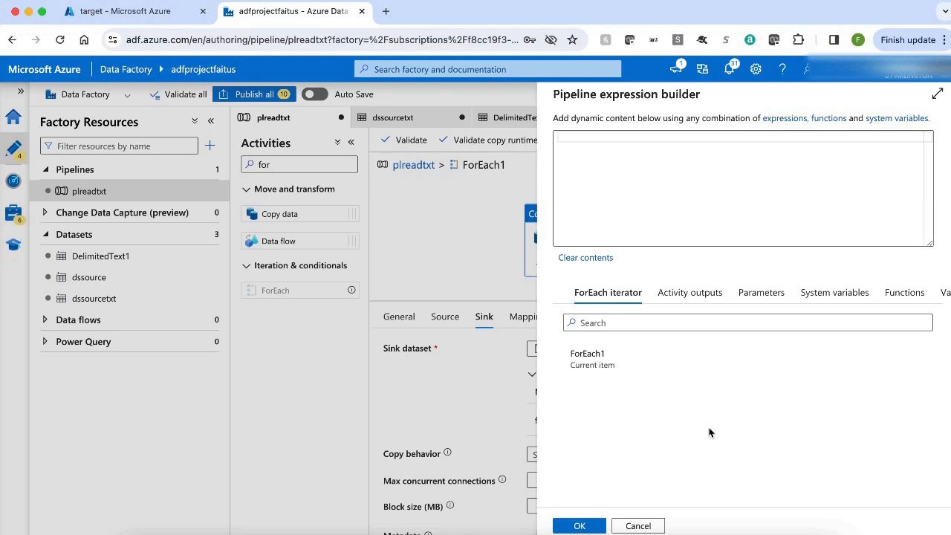
left_click(595, 361)
type(".name")
left_click(574, 525)
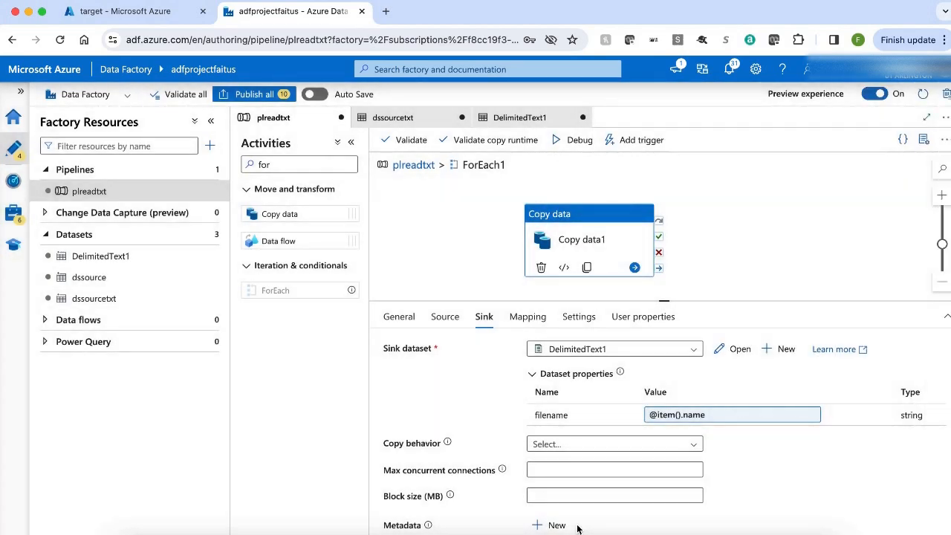
Go back from ForEach1 to the main plreadtxt pipeline, validate it and close the validation output.
left_click(405, 165)
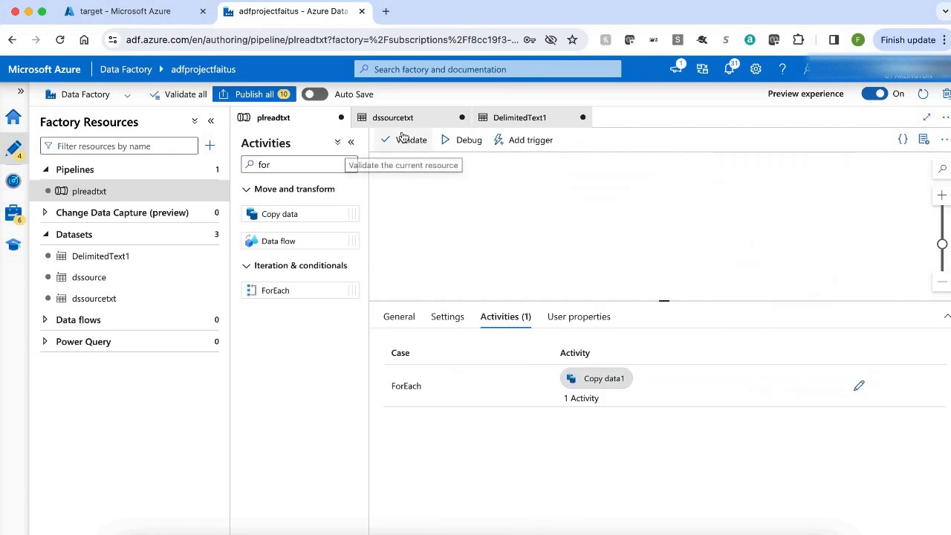
left_click(402, 139)
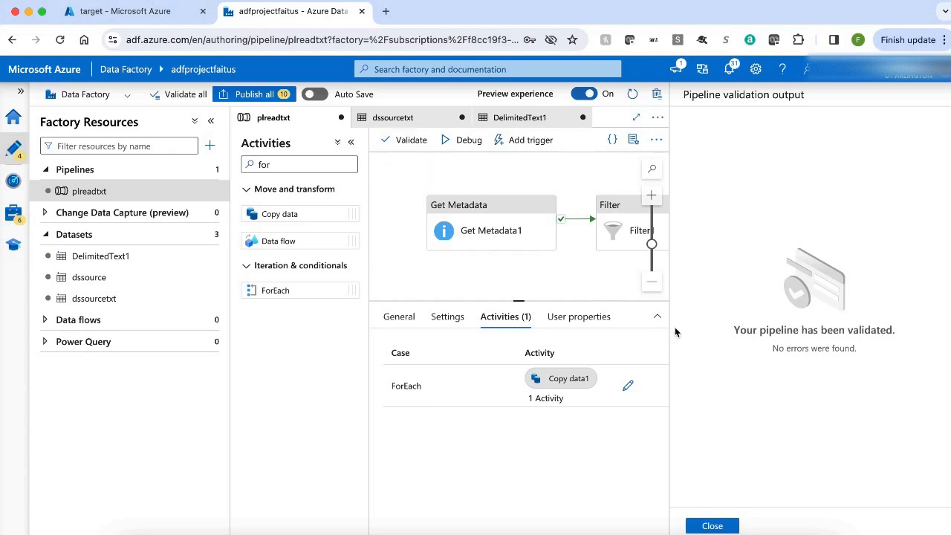
left_click(712, 526)
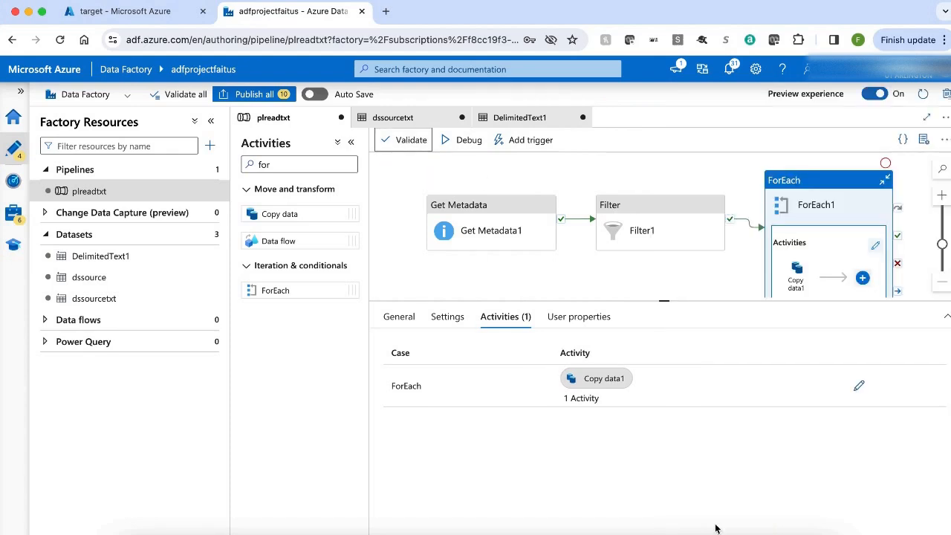
Run the plreadtxt pipeline in debug mode, enlarge the output area and refresh the run status until all activities finish.
left_click(467, 137)
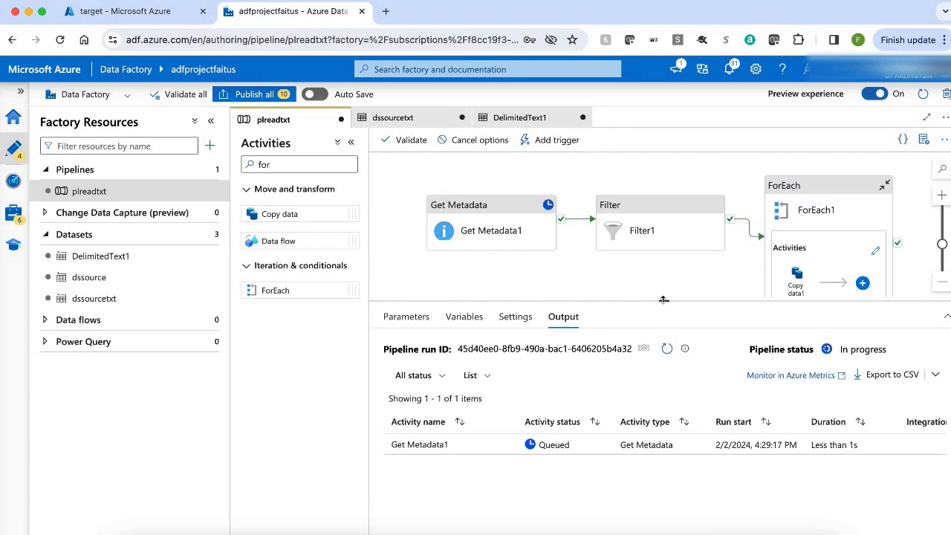
left_click_drag(666, 297, 666, 207)
left_click(668, 262)
left_click(667, 262)
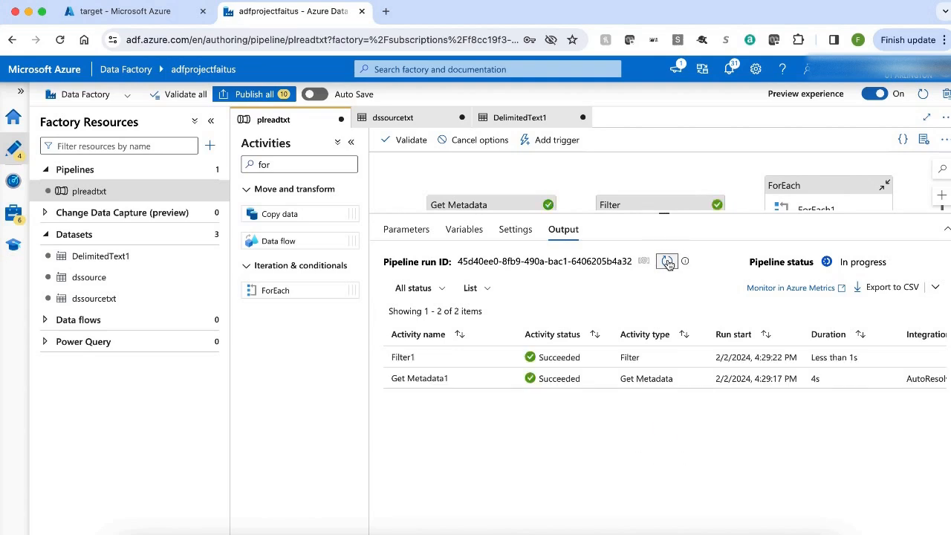
left_click(667, 261)
left_click(667, 262)
left_click(667, 261)
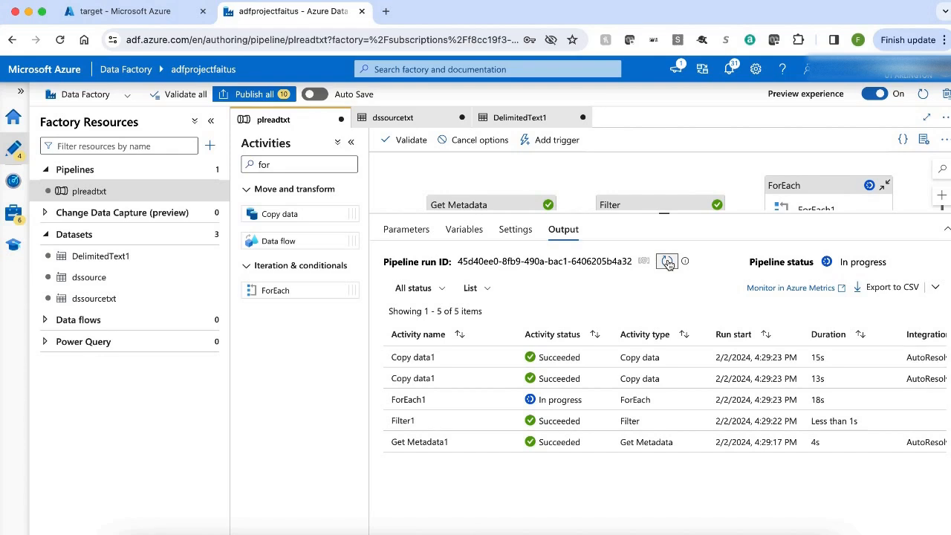
left_click(668, 261)
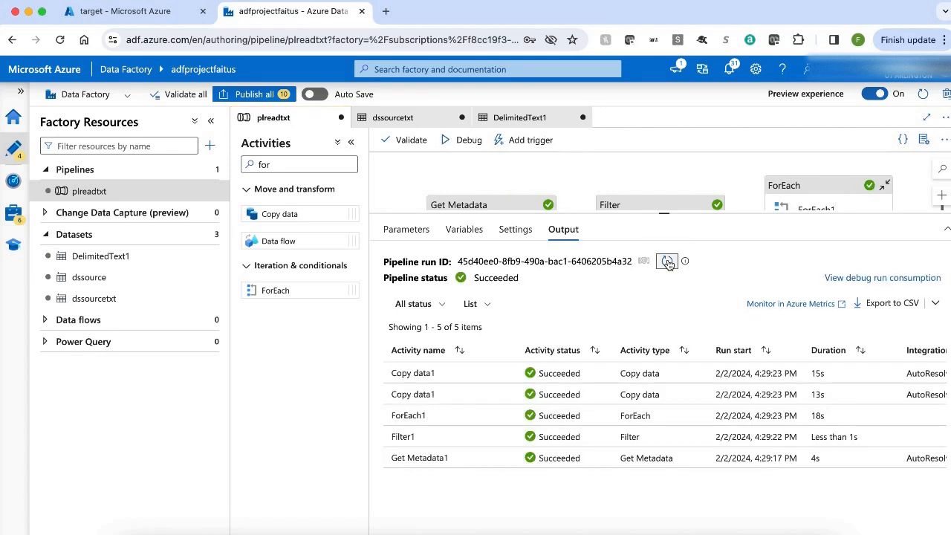
mouse_move(477, 373)
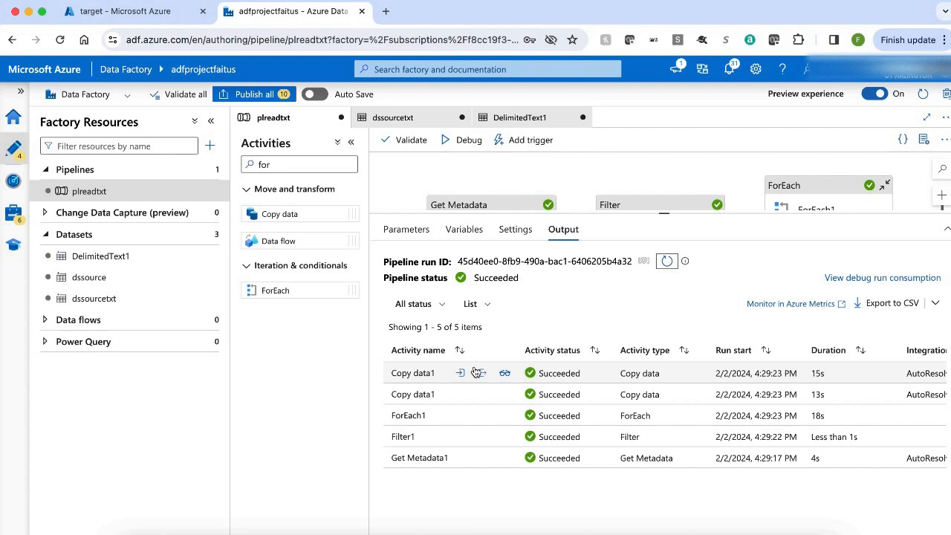
mouse_move(474, 392)
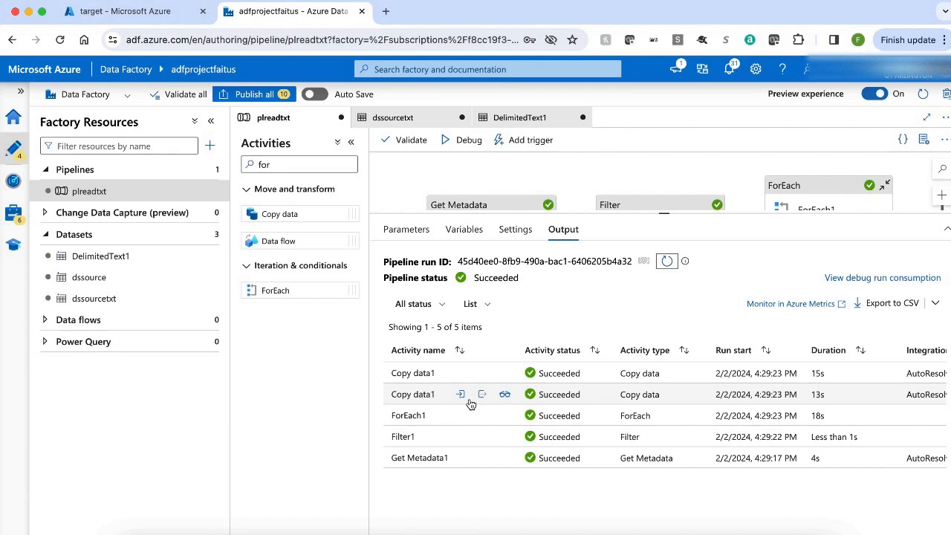
Switch to the target container in the Azure portal and refresh its blob list to check for the copied files.
left_click(108, 17)
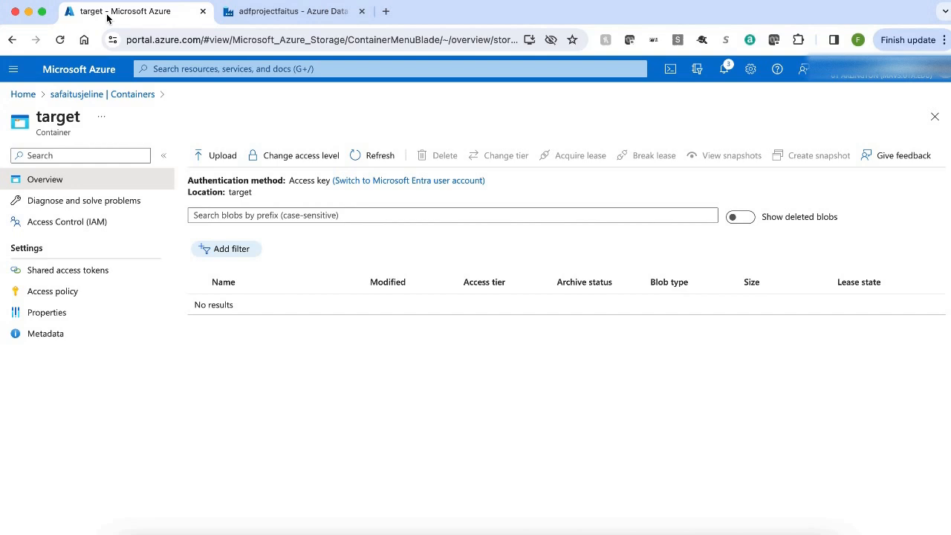
left_click(384, 158)
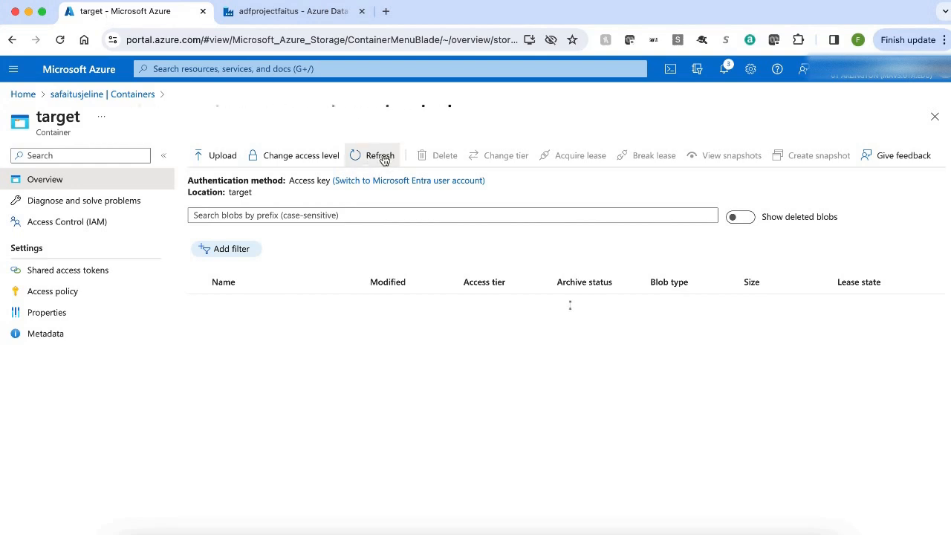